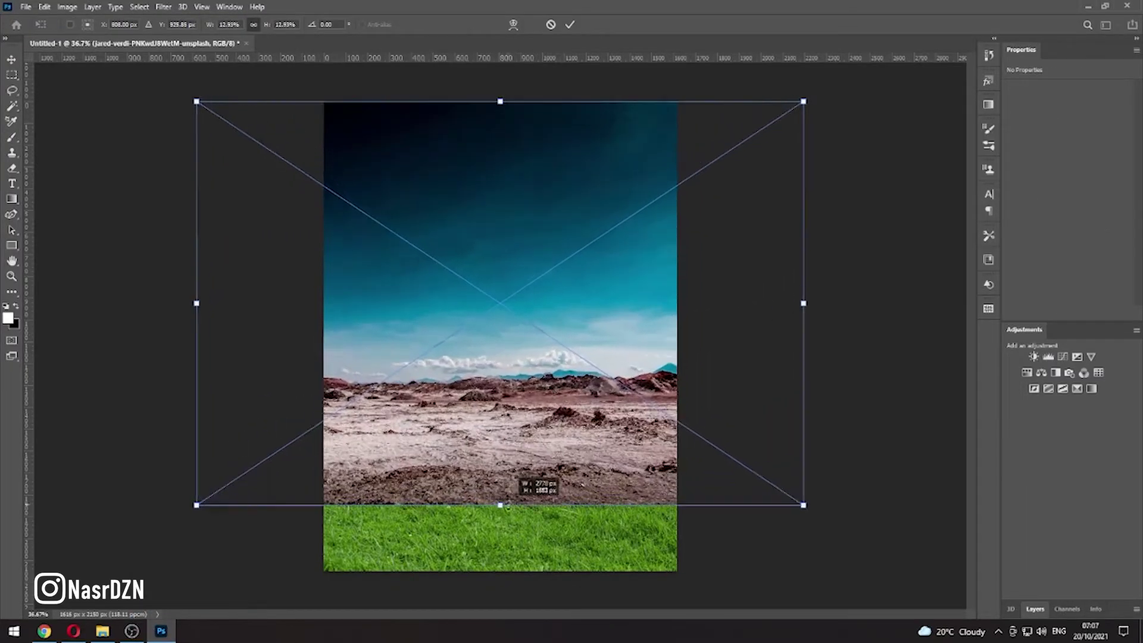
# Drag horizontal guides marking the grass top and the stands and sky divisions
pyautogui.moveTo(467, 361); pyautogui.dragTo(467, 476)
pyautogui.moveTo(487, 58)
pyautogui.mouseDown()
pyautogui.moveTo(497, 354)
pyautogui.moveTo(523, 190)
pyautogui.mouseUp()
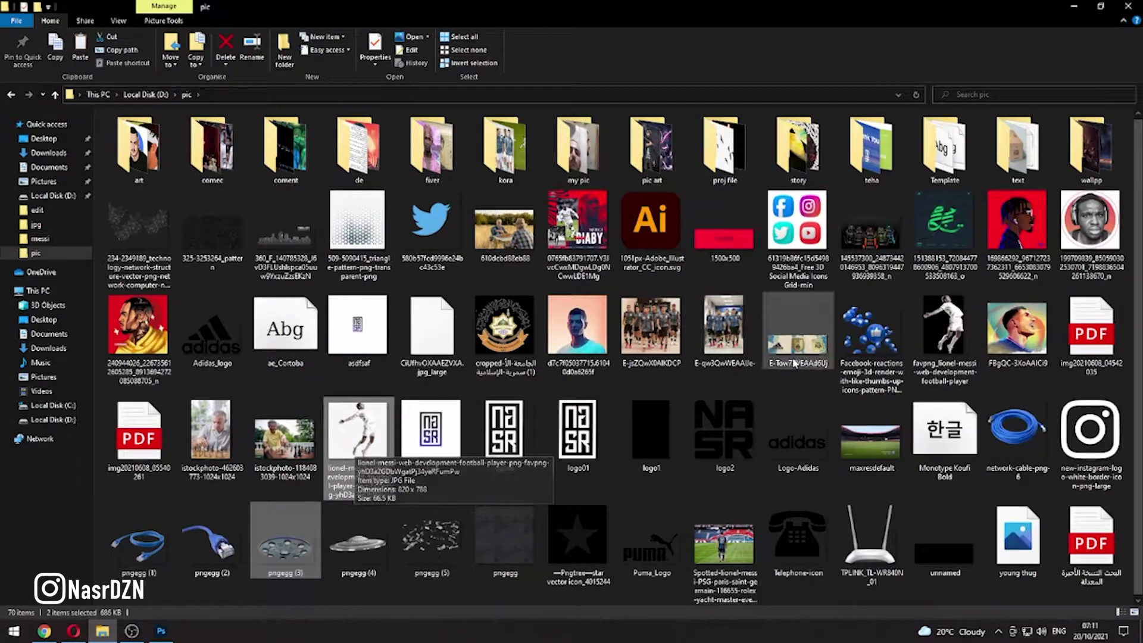
# Add the leaping-player favpng file to the selection and return to the Photoshop composite
pyautogui.keyDown('ctrl'); pyautogui.click(945, 336); pyautogui.keyUp('ctrl')
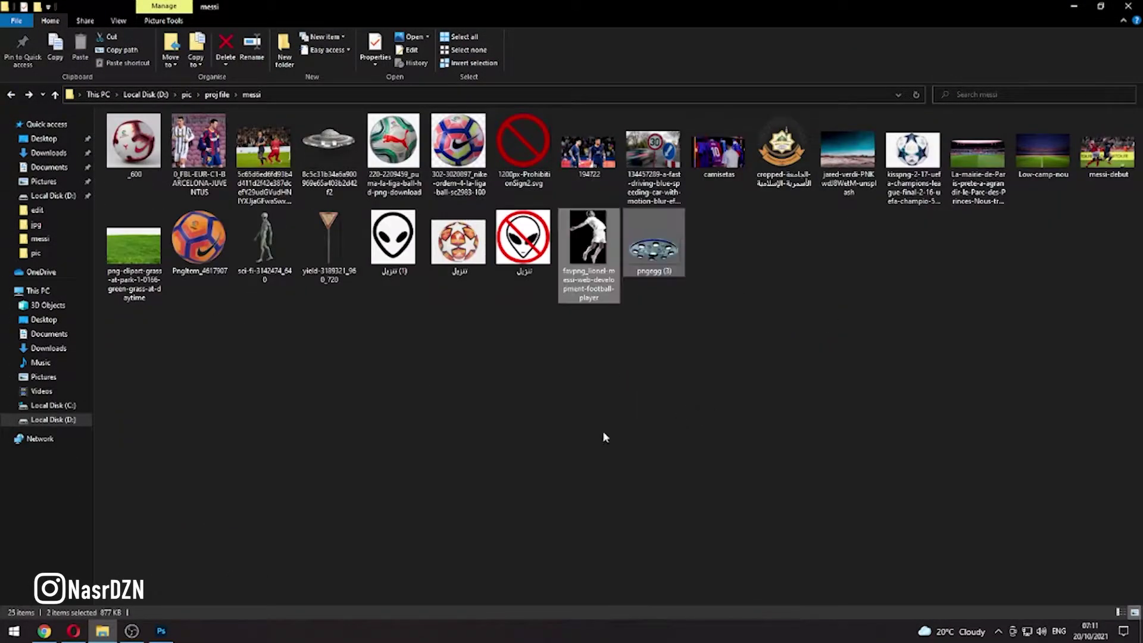
pyautogui.click(162, 632)
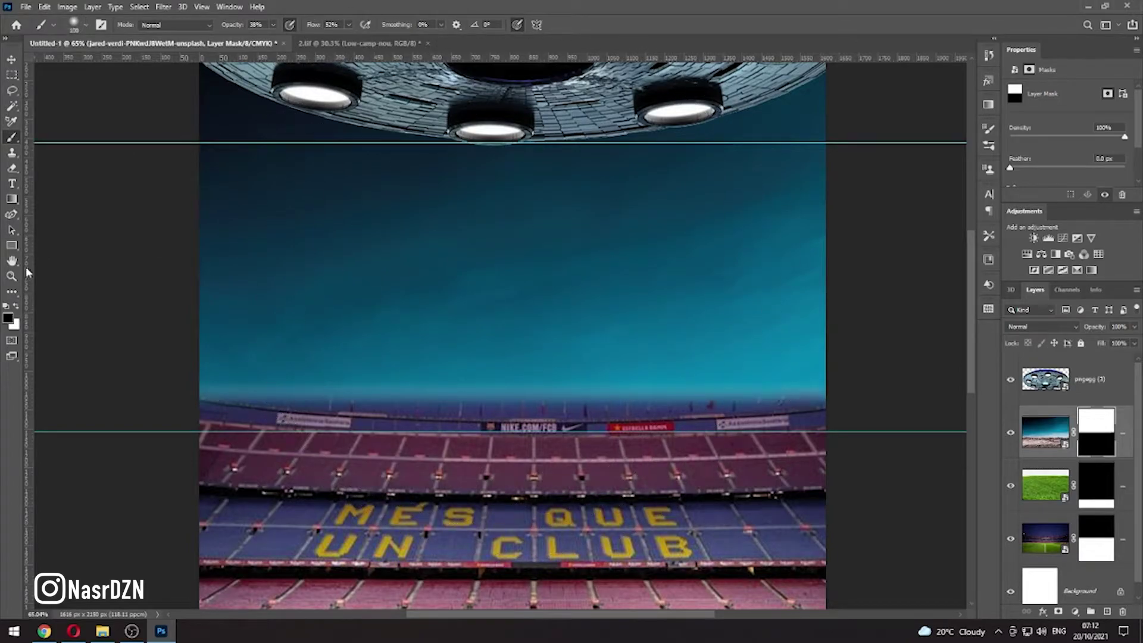
# Paint the sky mask white along the roofline to blend the sky into the stadium
pyautogui.press('x')
pyautogui.scroll(3, 694, 420)
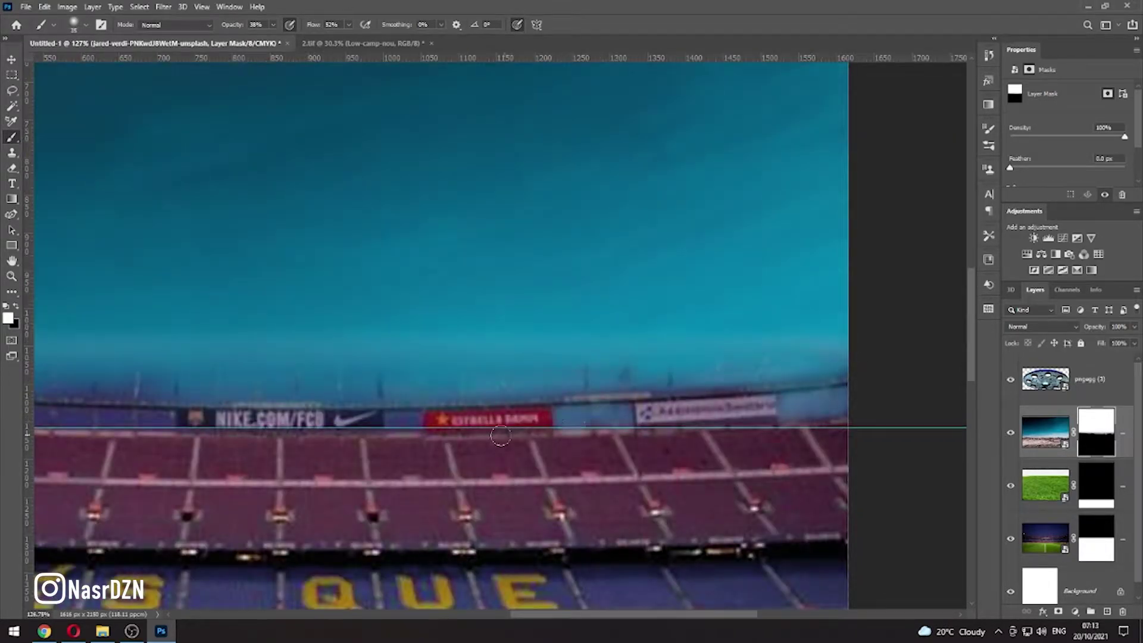
pyautogui.scroll(-3, 500, 435)
pyautogui.scroll(4, 475, 401)
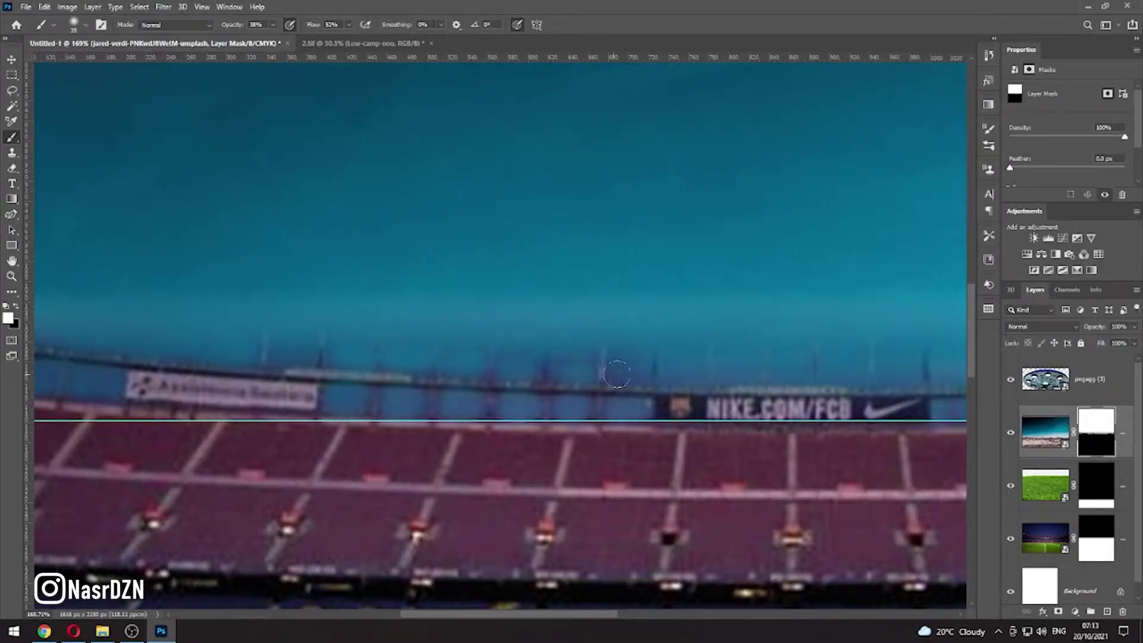
pyautogui.scroll(-2, 882, 381)
pyautogui.scroll(-1, 313, 325)
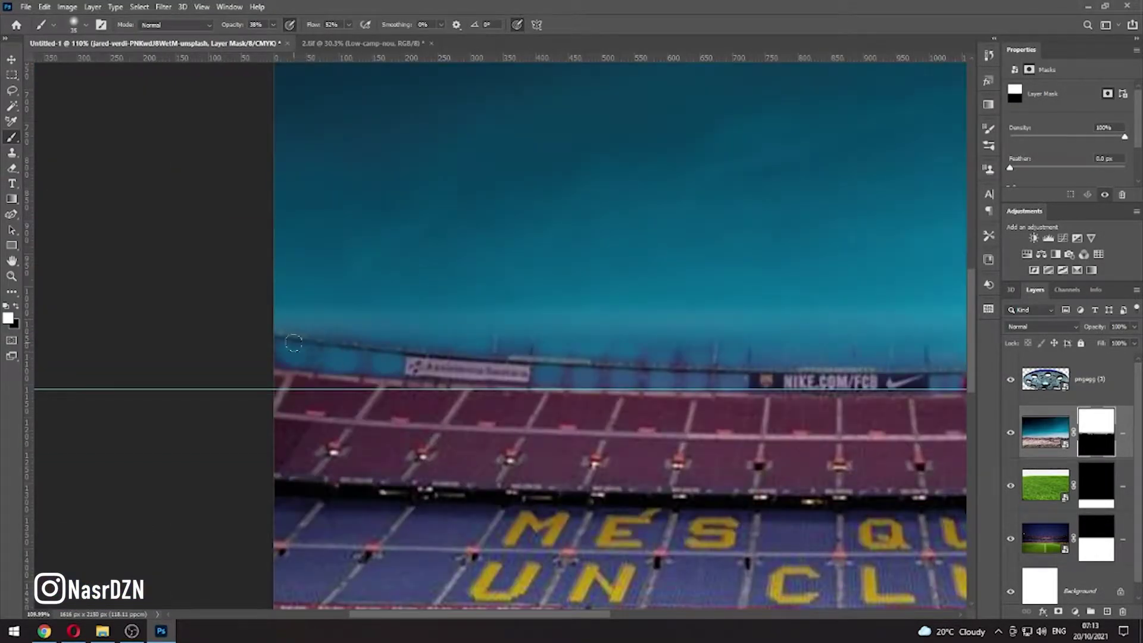
pyautogui.scroll(-1, 705, 376)
pyautogui.hscroll(5, 745, 375)
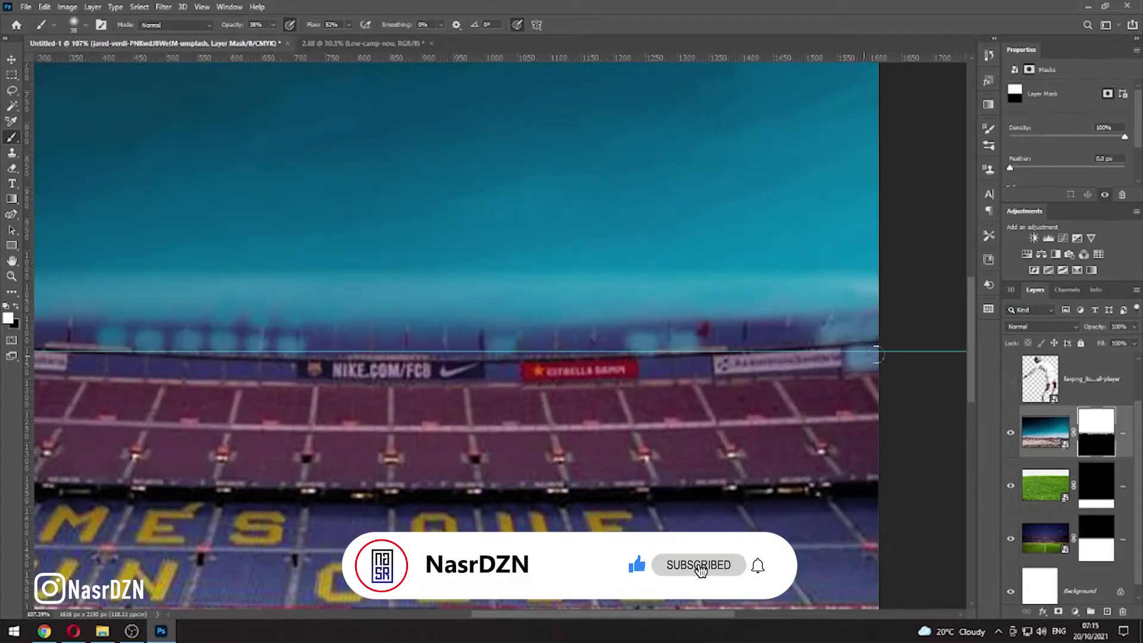
pyautogui.moveTo(876, 355)
pyautogui.mouseDown()
pyautogui.moveTo(631, 330)
pyautogui.moveTo(314, 322)
pyautogui.mouseUp()
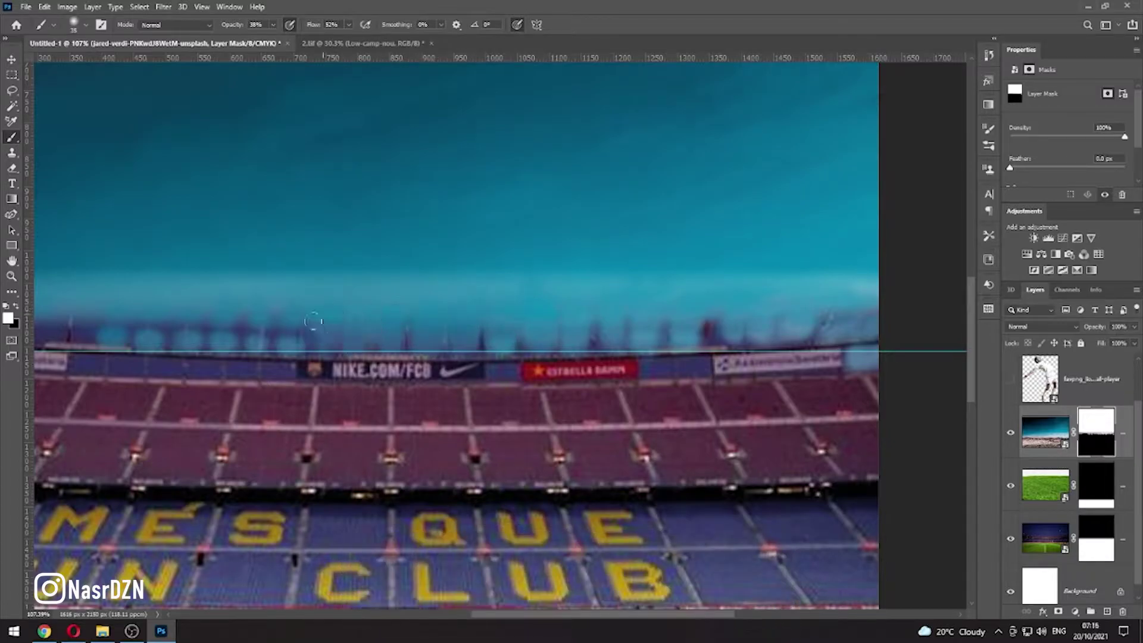
pyautogui.scroll(-5, 298, 174)
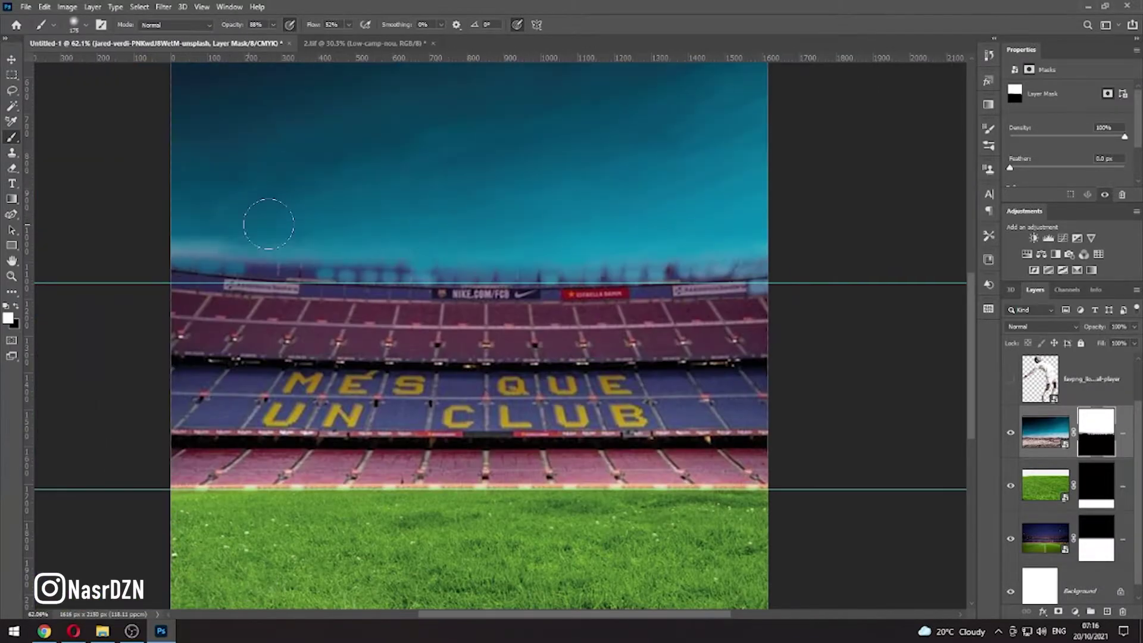
pyautogui.scroll(5, 268, 222)
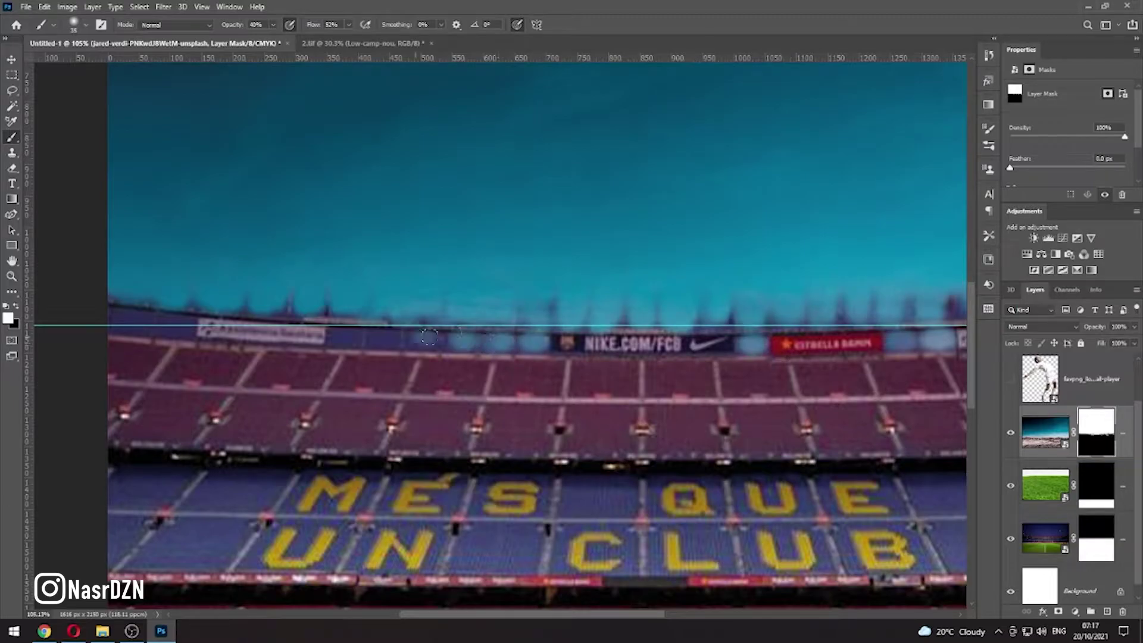
# Fit the whole composition in view and nudge the stadium image slightly right
pyautogui.hotkey('ctrl', '0')
pyautogui.hotkey('ctrl', '1')
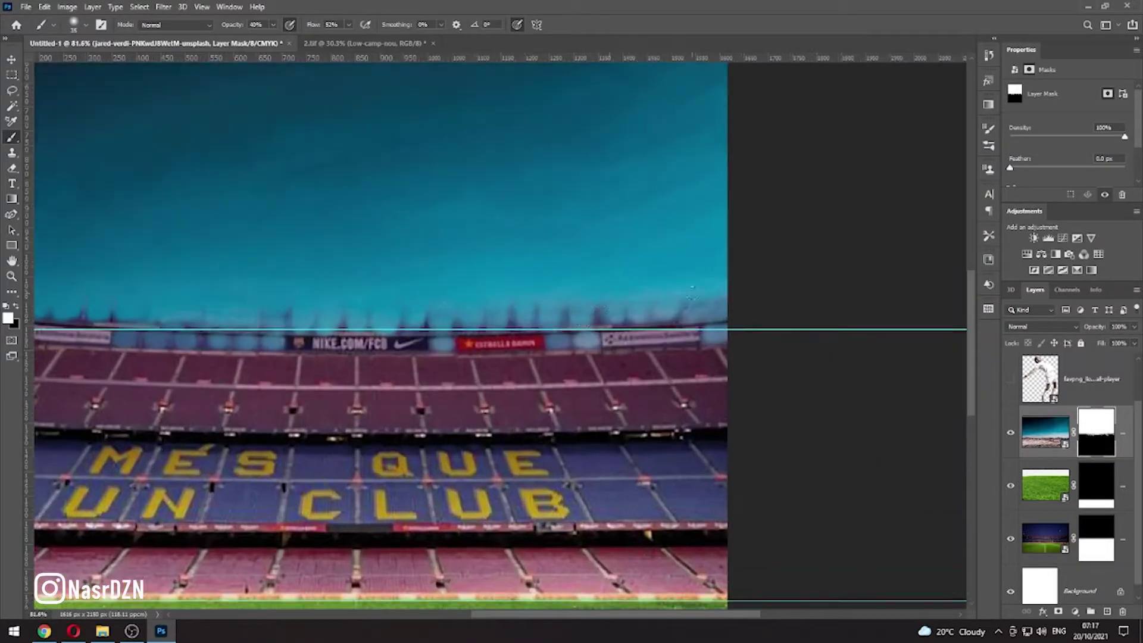
pyautogui.hotkey('ctrl', '0')
pyautogui.press('v')
pyautogui.moveTo(842, 470); pyautogui.dragTo(497, 411)
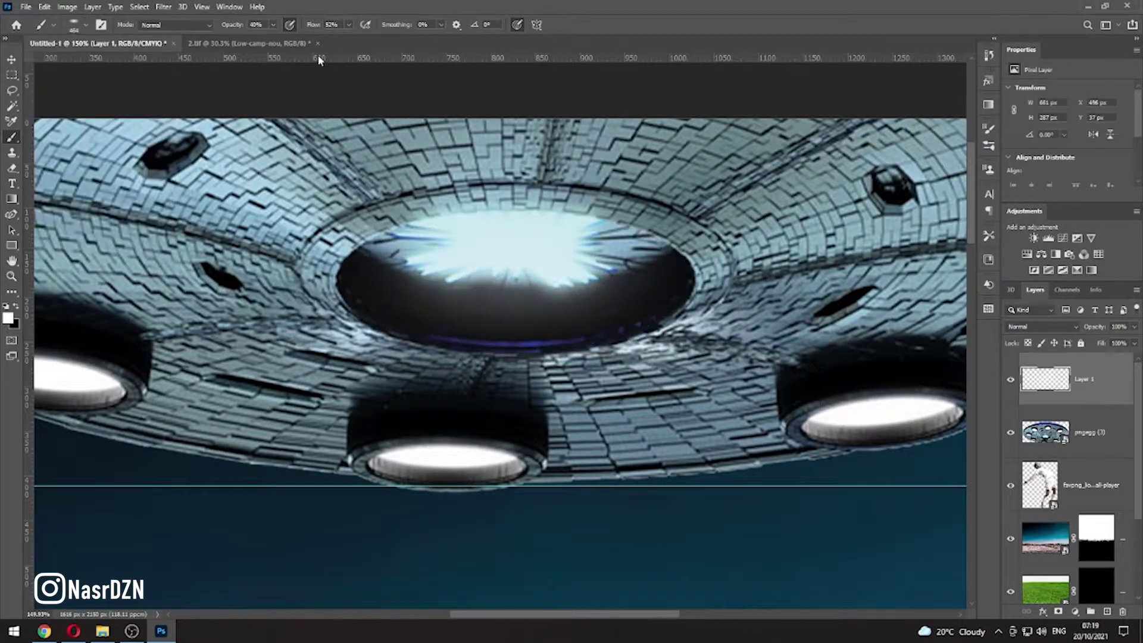
# Paint a soft white glow over the UFO's central opening
pyautogui.moveTo(515, 300)
pyautogui.mouseDown()
pyautogui.moveTo(522, 254)
pyautogui.moveTo(421, 263)
pyautogui.mouseUp()
pyautogui.scroll(-2, 472, 247)
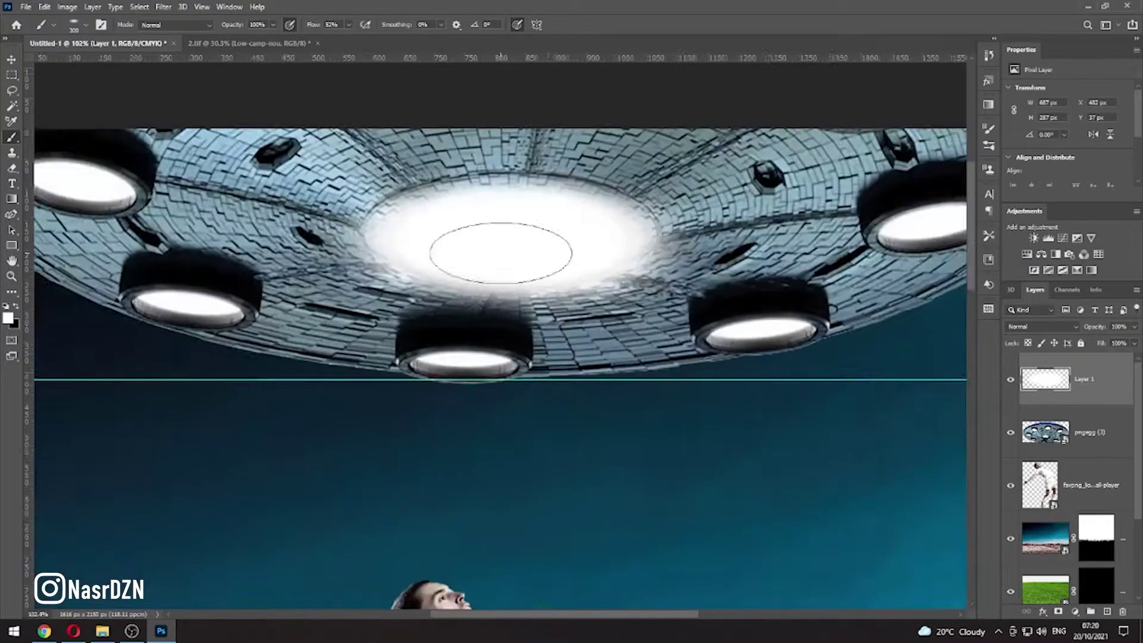
pyautogui.moveTo(563, 233); pyautogui.dragTo(516, 280)
# With a smaller brush, brighten the right-hand UFO lights in white
pyautogui.press('[')
pyautogui.press('[')
pyautogui.press('[')
pyautogui.scroll(4, 804, 345)
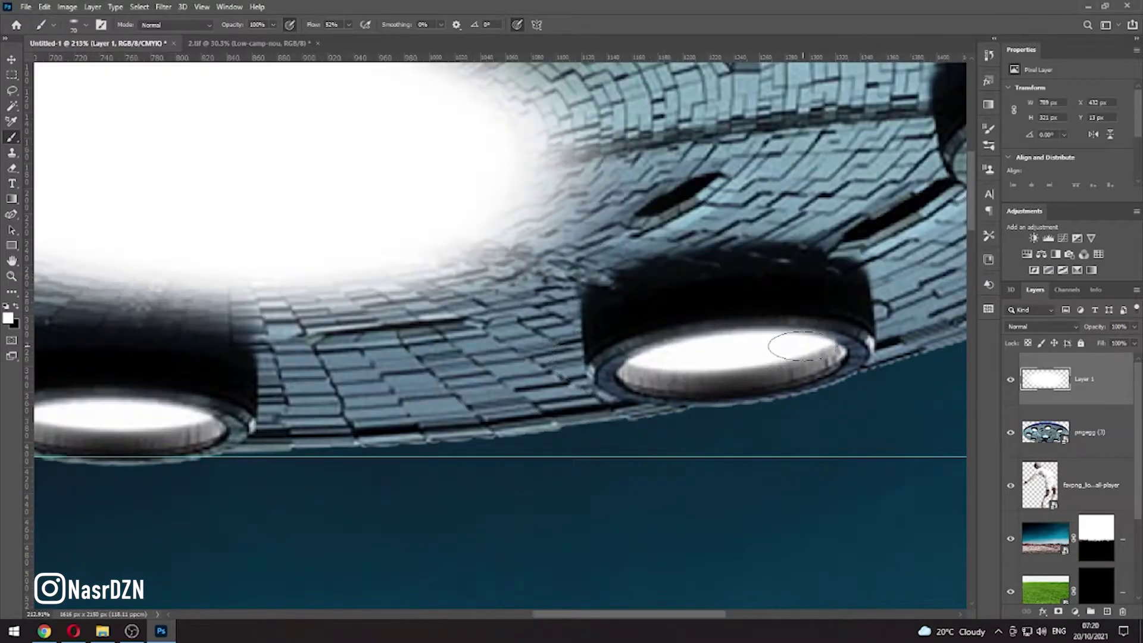
pyautogui.moveTo(652, 360); pyautogui.dragTo(821, 351)
pyautogui.scroll(-1, 822, 168)
pyautogui.scroll(1, 544, 276)
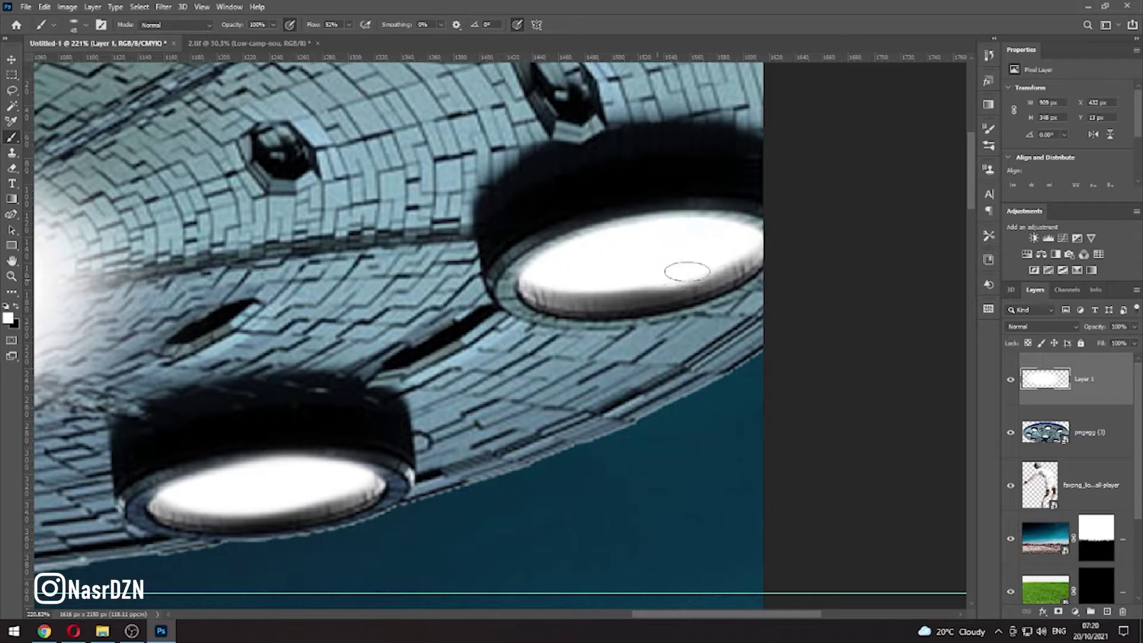
pyautogui.moveTo(687, 271); pyautogui.dragTo(518, 280)
pyautogui.scroll(-1, 518, 279)
pyautogui.scroll(1, 238, 357)
# Brighten the left and lower UFO lights with white glow
pyautogui.moveTo(358, 345); pyautogui.dragTo(229, 362)
pyautogui.scroll(1, 229, 362)
pyautogui.moveTo(416, 196); pyautogui.dragTo(238, 239)
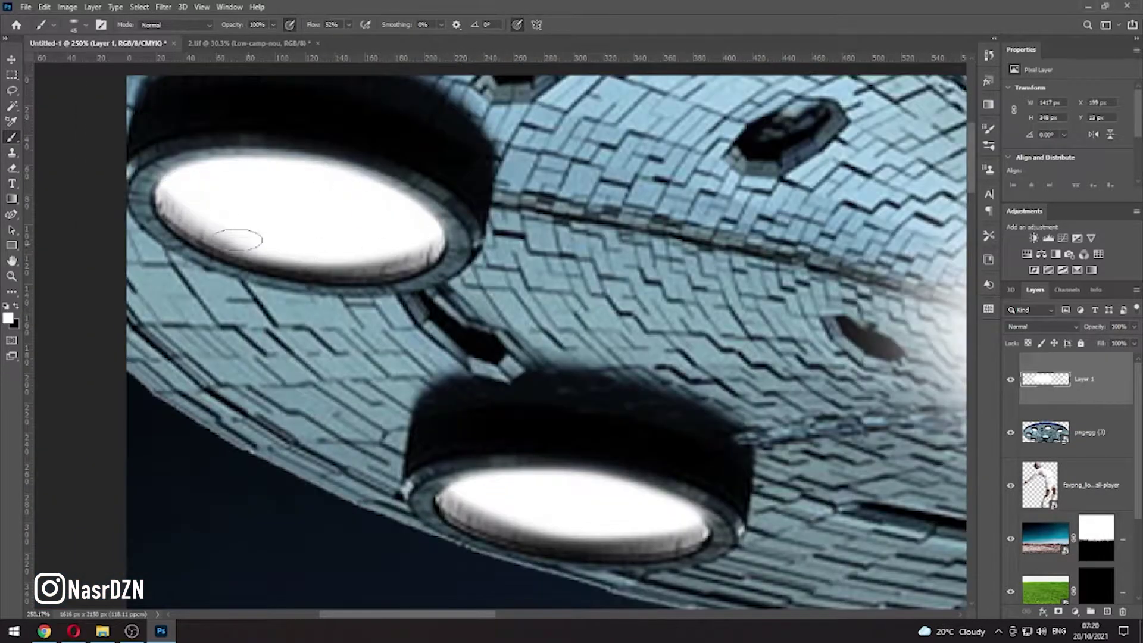
pyautogui.scroll(-3, 238, 239)
pyautogui.scroll(3, 587, 319)
pyautogui.moveTo(536, 316); pyautogui.dragTo(587, 319)
pyautogui.scroll(-2, 727, 193)
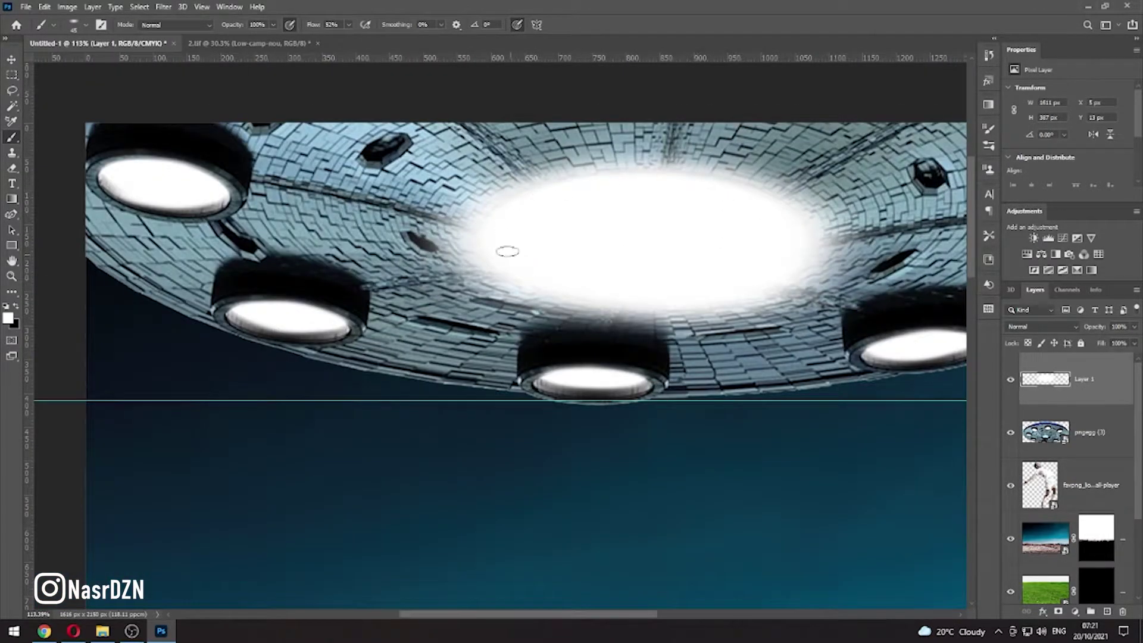
# Add a Brightness/Contrast adjustment clipped to the sky layer to darken it
pyautogui.hotkey('ctrl', '0')
pyautogui.click(1034, 238)
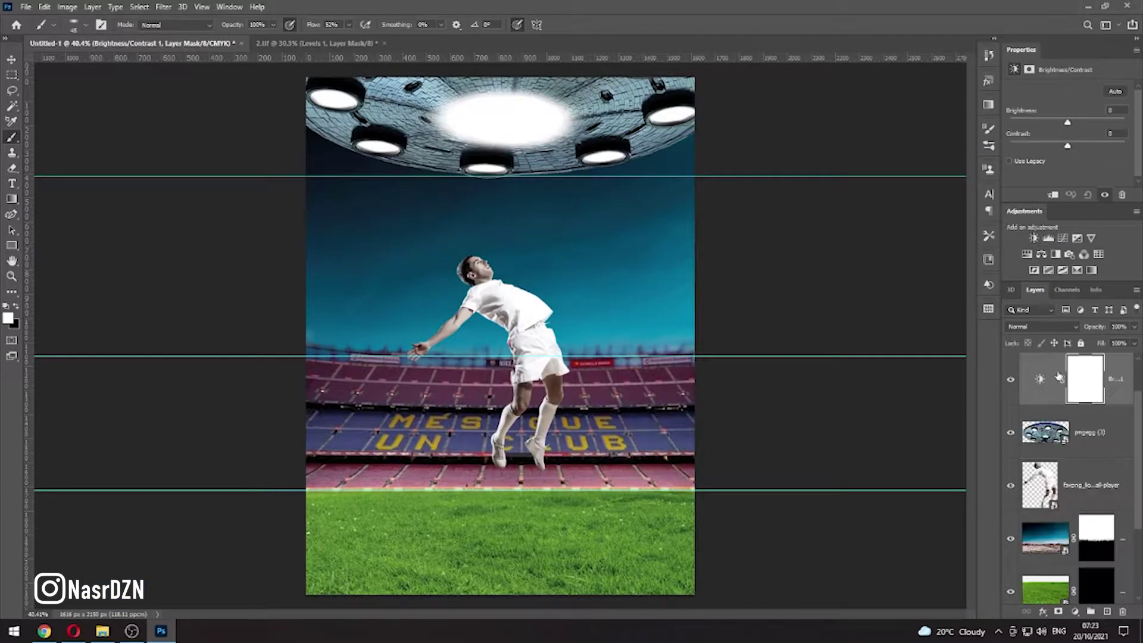
pyautogui.moveTo(1066, 145); pyautogui.dragTo(1124, 146)
pyautogui.moveTo(1066, 122); pyautogui.dragTo(994, 125)
pyautogui.press('Delete')
pyautogui.click(1033, 237)
pyautogui.hotkey('ctrl', 'alt', 'g')
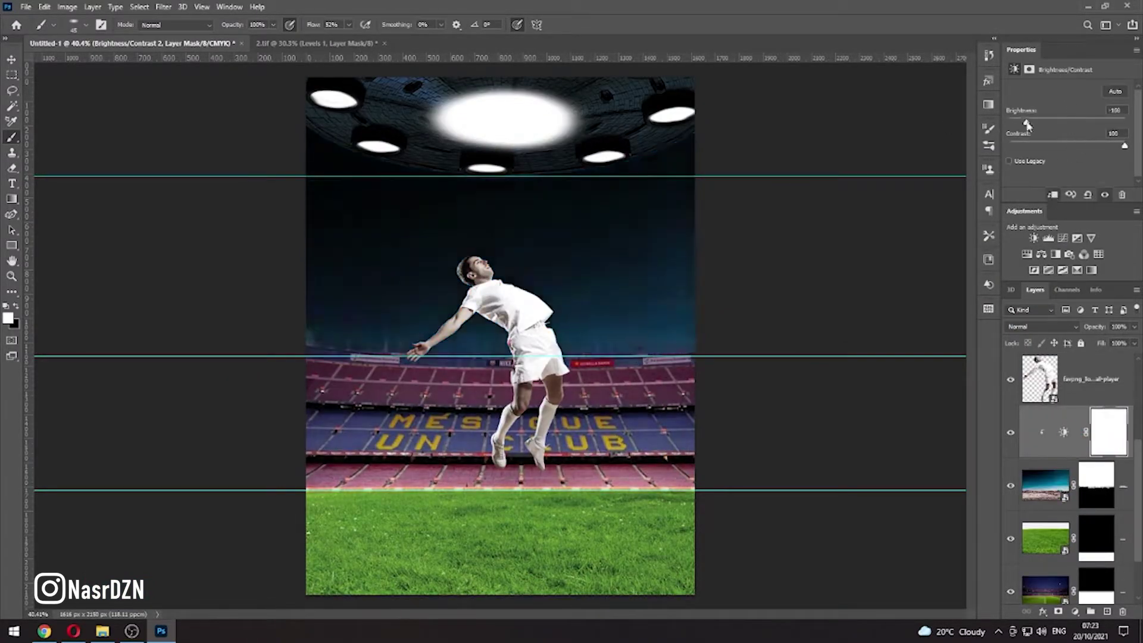
# Darken the grass with a Levels adjustment, keeping a lit spot in the pitch centre
pyautogui.click(1047, 237)
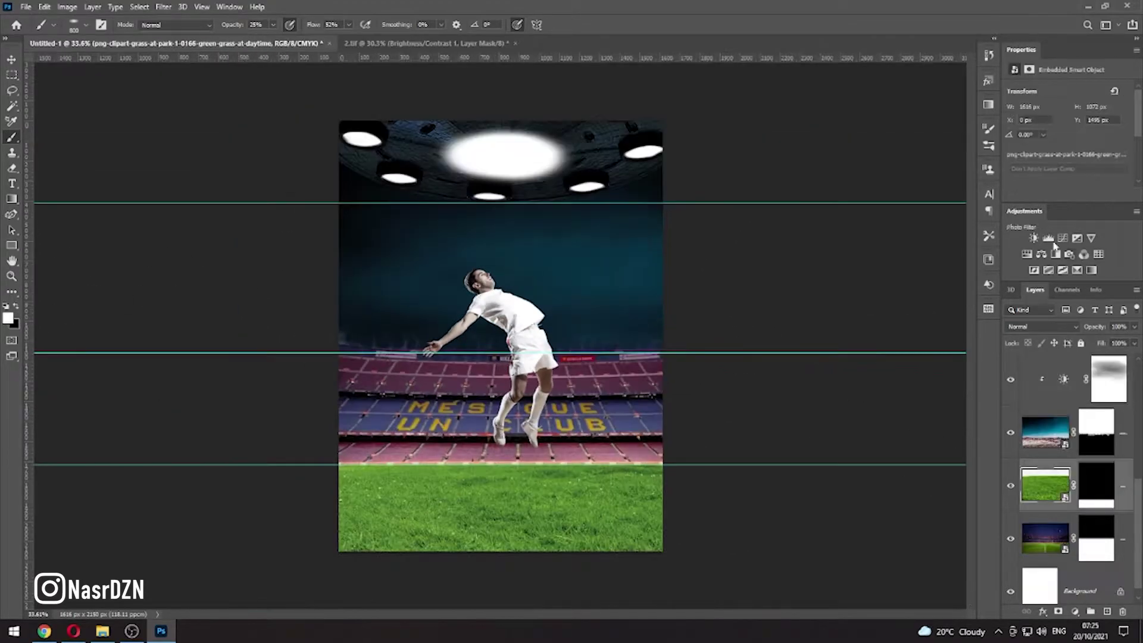
pyautogui.click(1048, 239)
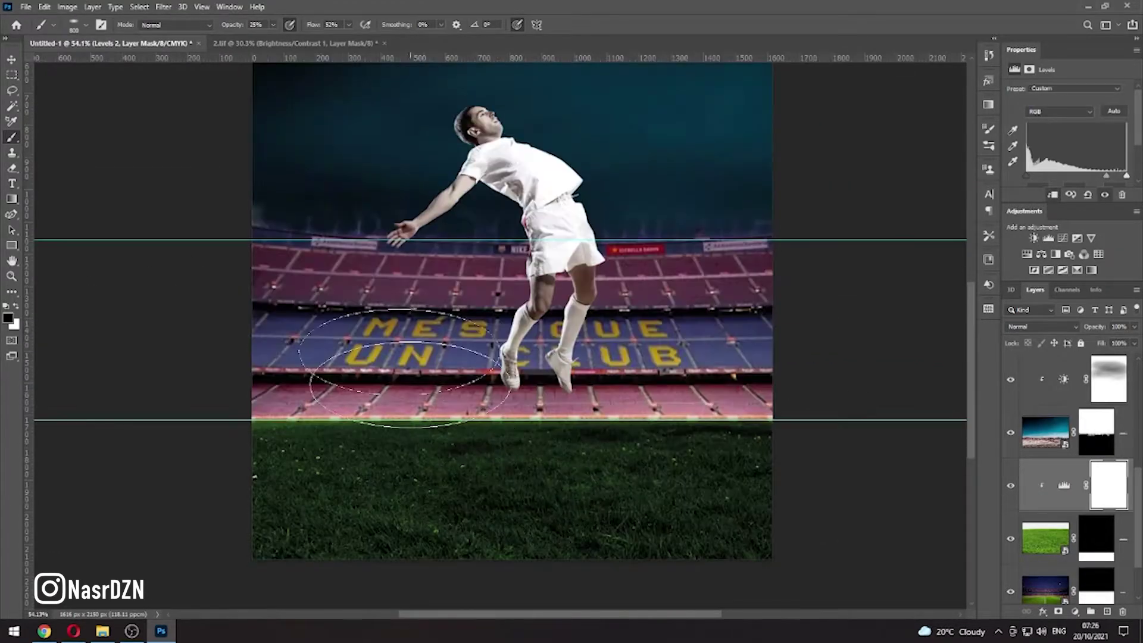
pyautogui.moveTo(452, 536); pyautogui.dragTo(508, 538)
pyautogui.hotkey('ctrl', '+')
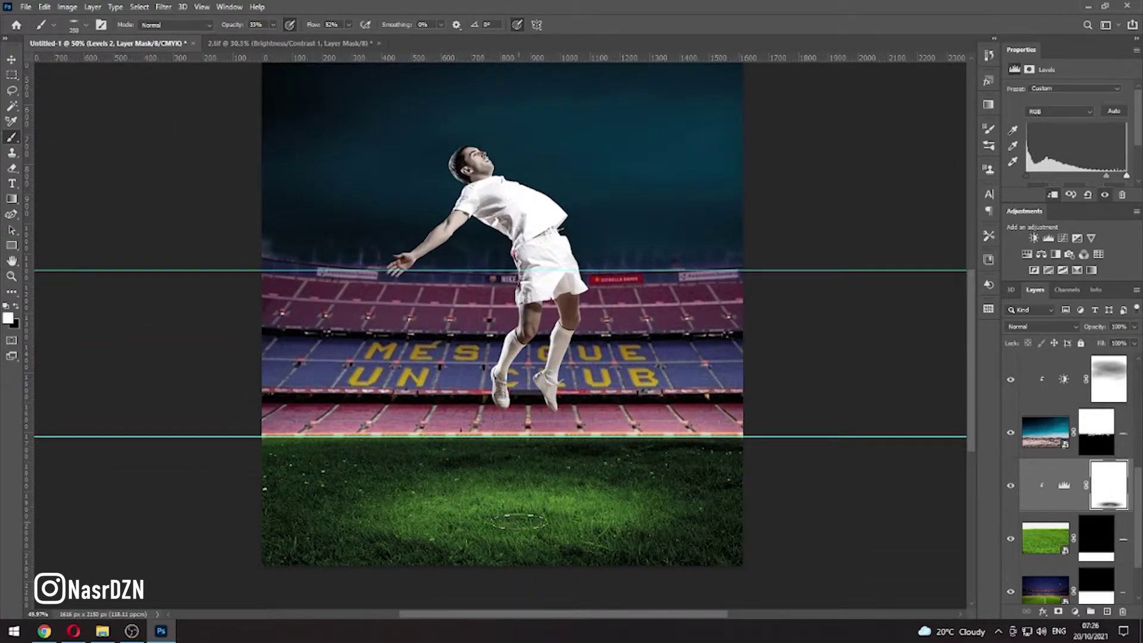
pyautogui.press('x')
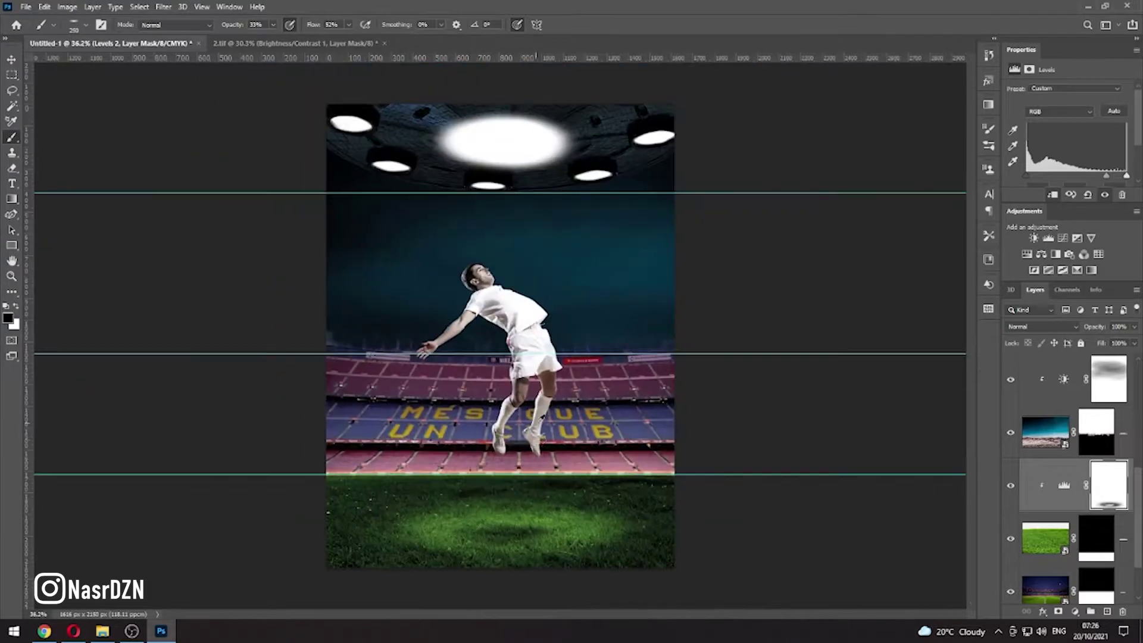
pyautogui.scroll(-3, 527, 584)
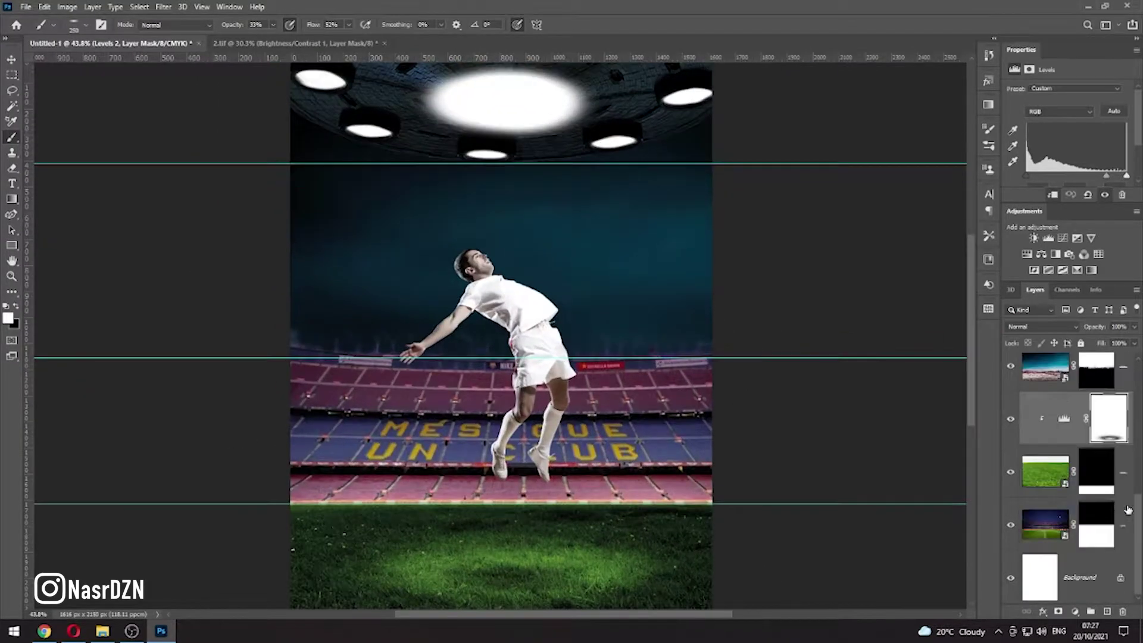
# Enlarge the brush, add an inverted-mask darkening adjustment, and paint shading onto the shorts and thigh
pyautogui.click(73, 25)
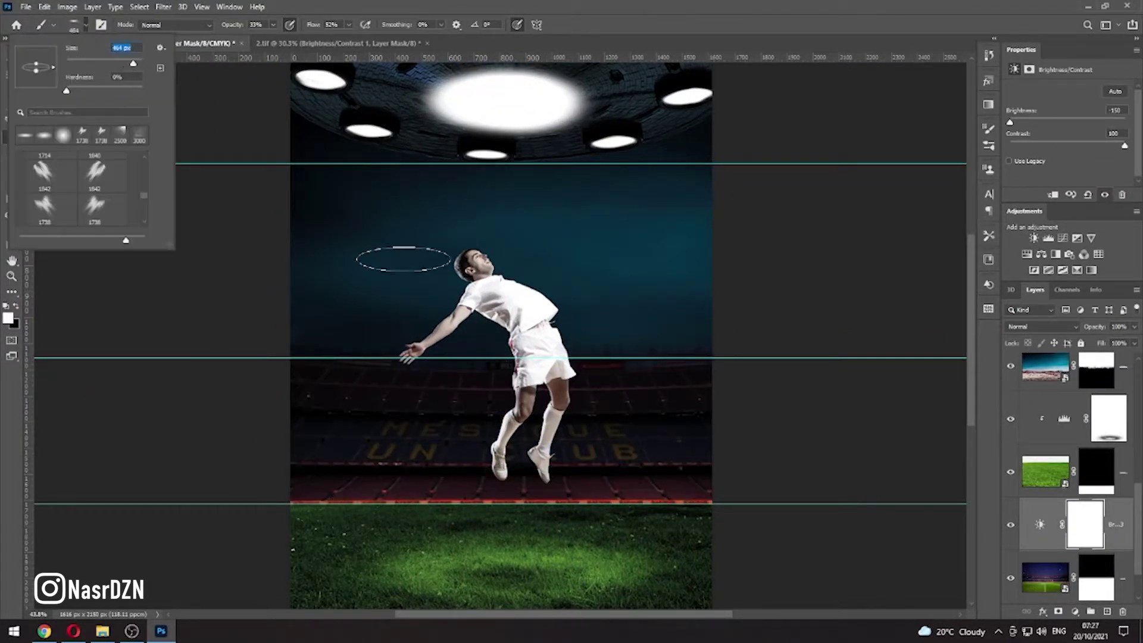
pyautogui.press('Return')
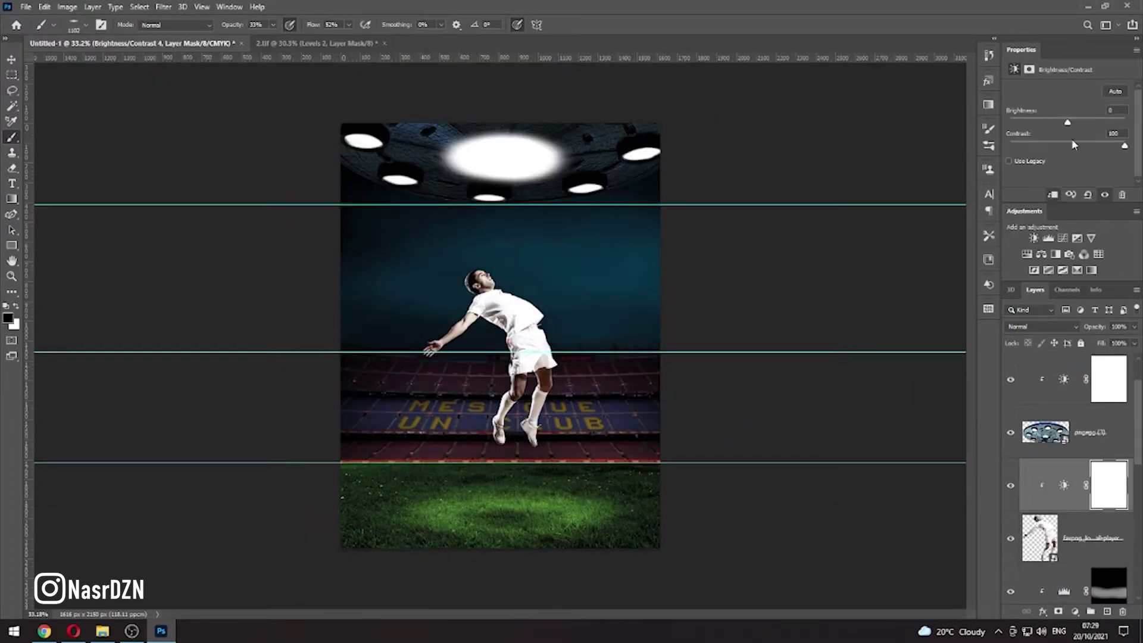
pyautogui.click(1048, 238)
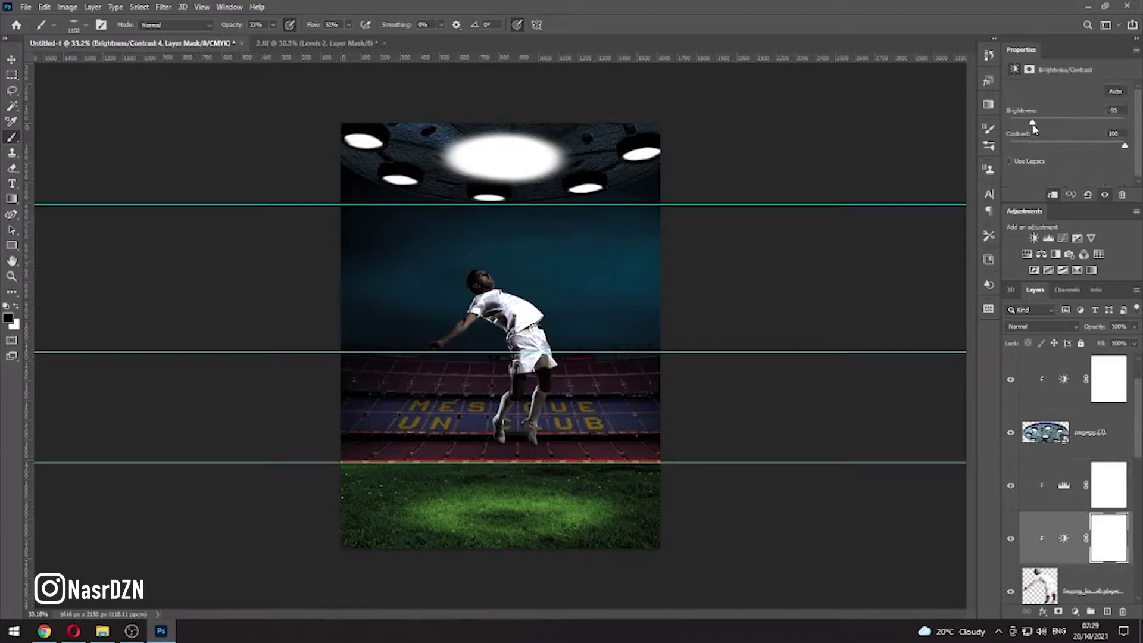
pyautogui.scroll(-1, 1071, 476)
pyautogui.click(1110, 492)
pyautogui.hotkey('ctrl', 'i')
pyautogui.scroll(4, 440, 312)
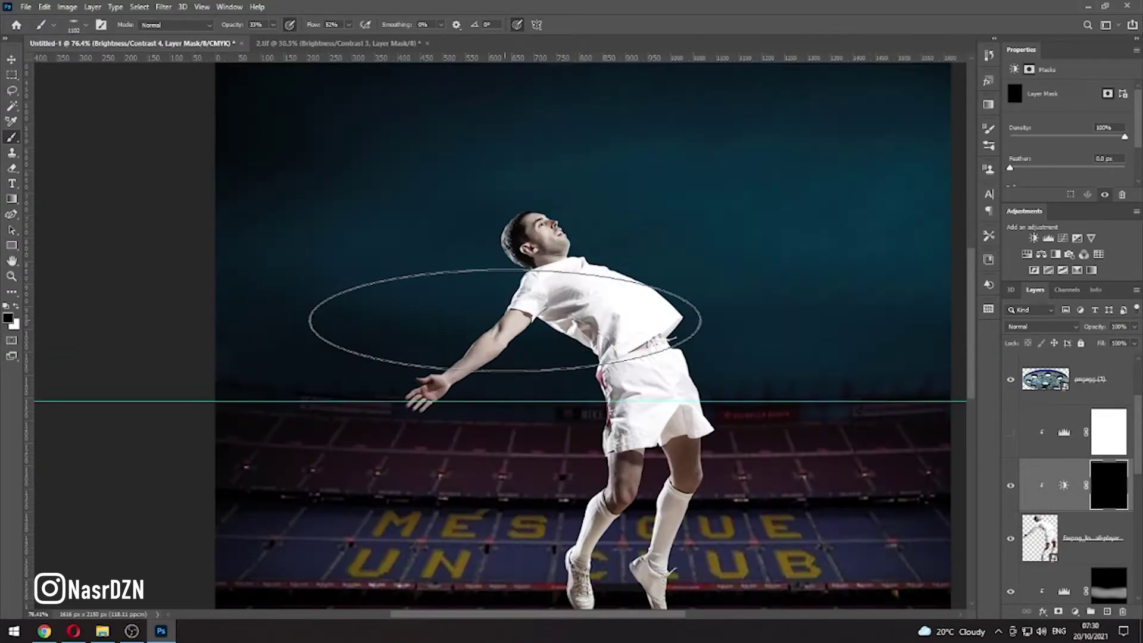
pyautogui.moveTo(613, 357); pyautogui.dragTo(670, 452)
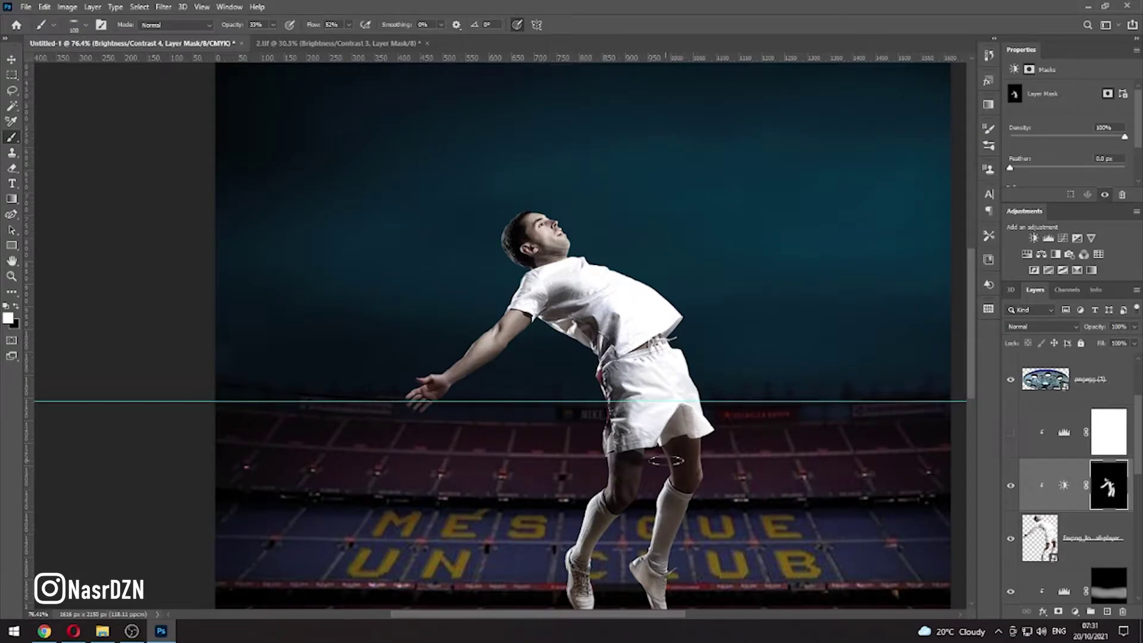
# Switch the painting colour to black and invert the Levels 3 mask
pyautogui.scroll(-2, 666, 460)
pyautogui.press('x')
pyautogui.hotkey('ctrl', 'i')
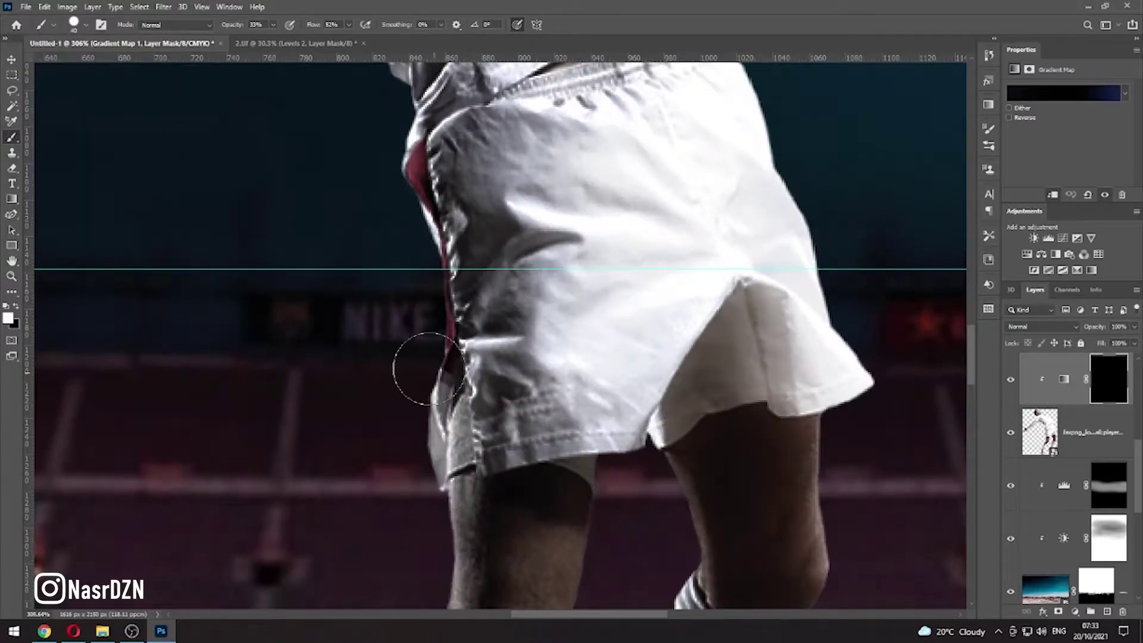
# Paint the Gradient Map mask to turn the white shorts navy up to the waistband
pyautogui.moveTo(571, 387)
pyautogui.mouseDown()
pyautogui.moveTo(613, 351)
pyautogui.moveTo(708, 369)
pyautogui.mouseUp()
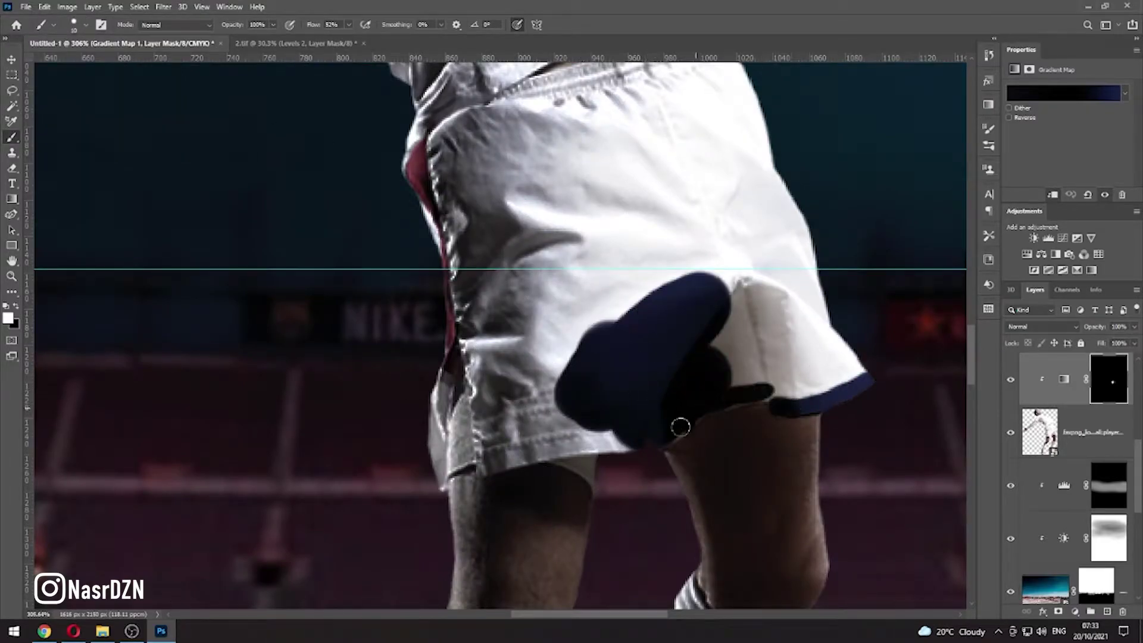
pyautogui.scroll(3, 505, 464)
pyautogui.moveTo(625, 441)
pyautogui.mouseDown()
pyautogui.moveTo(429, 227)
pyautogui.moveTo(552, 409)
pyautogui.moveTo(553, 336)
pyautogui.moveTo(592, 288)
pyautogui.mouseUp()
pyautogui.hscroll(5, 786, 376)
pyautogui.press('x')
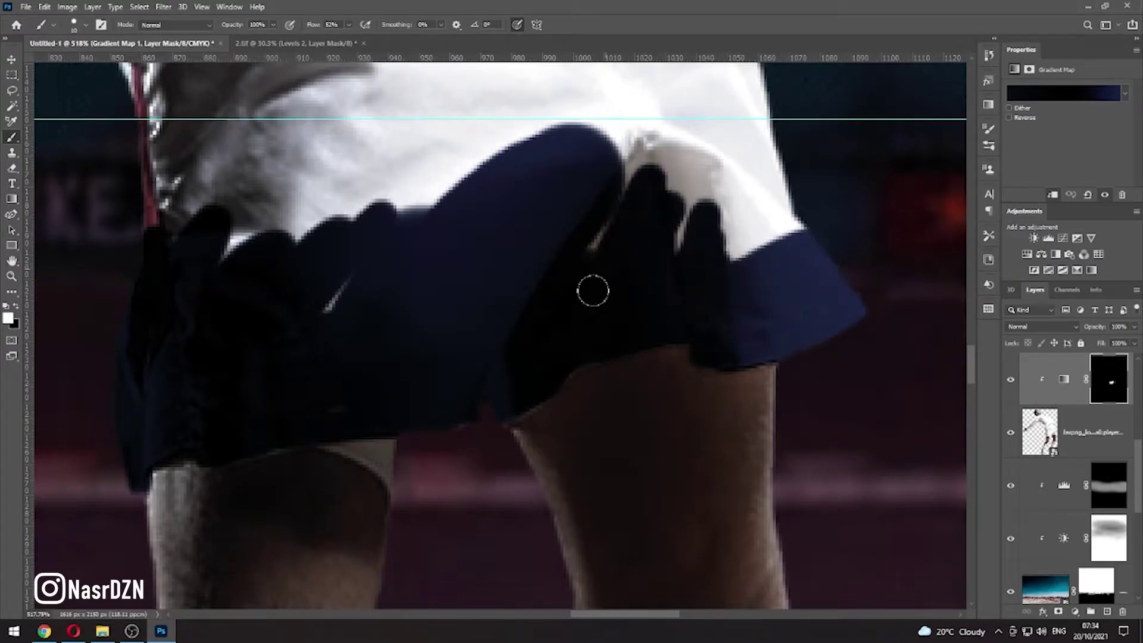
pyautogui.scroll(-3, 592, 289)
pyautogui.moveTo(467, 421)
pyautogui.mouseDown()
pyautogui.moveTo(355, 442)
pyautogui.moveTo(468, 396)
pyautogui.mouseUp()
pyautogui.scroll(2, 468, 396)
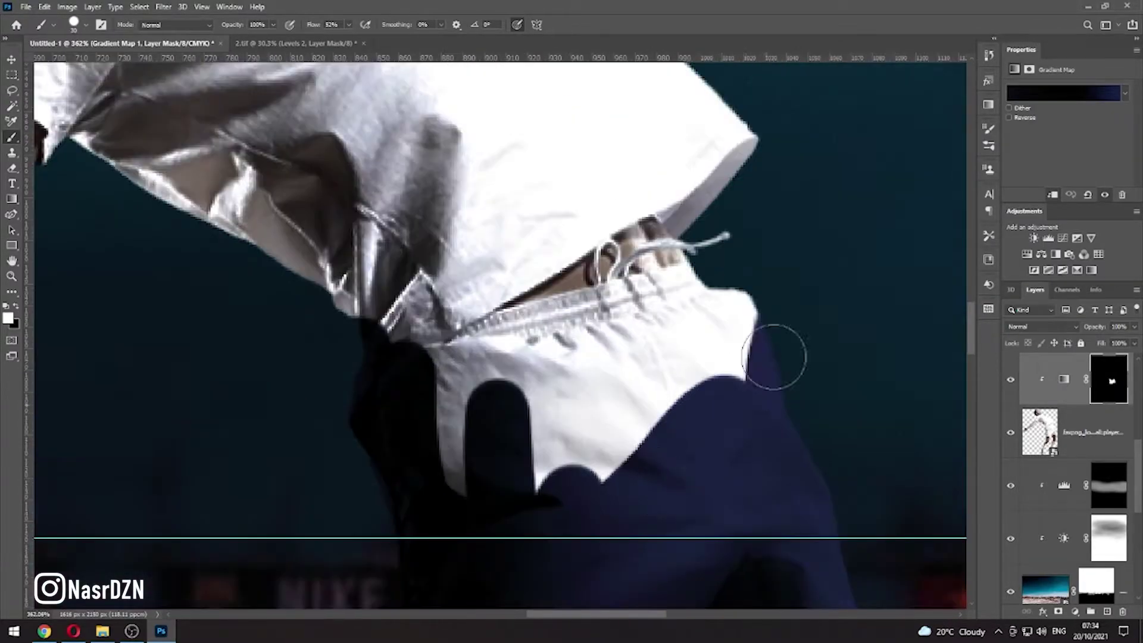
pyautogui.moveTo(778, 352); pyautogui.dragTo(581, 458)
pyautogui.scroll(2, 581, 459)
pyautogui.moveTo(791, 409); pyautogui.dragTo(521, 474)
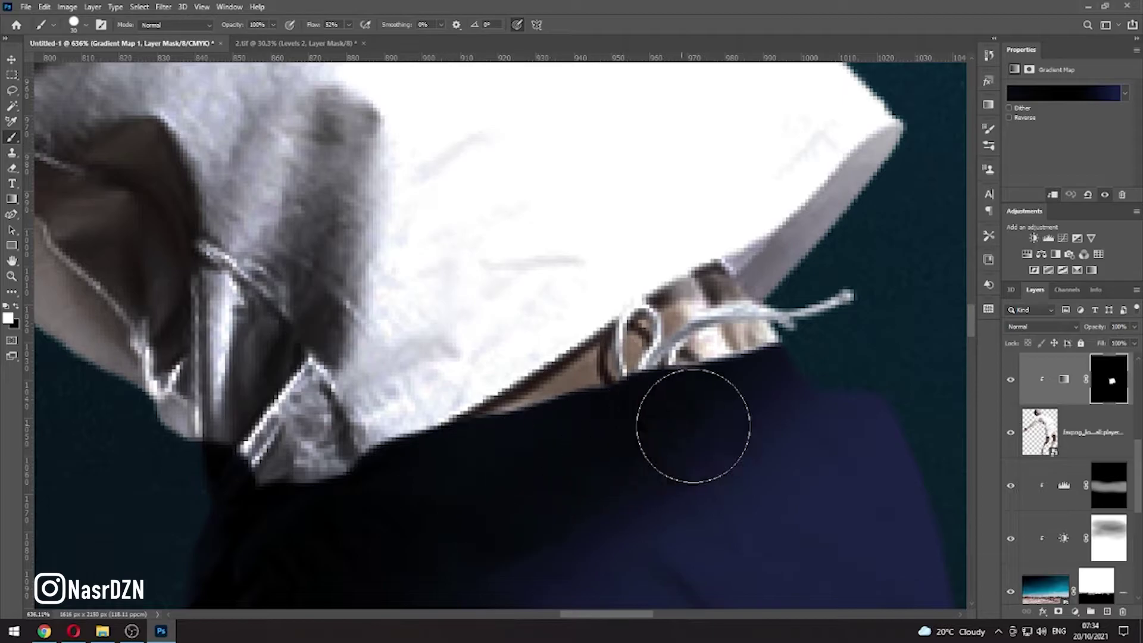
# Turn the white shirt navy down to the waistband
pyautogui.press('x')
pyautogui.scroll(-3, 540, 464)
pyautogui.scroll(-3, 540, 464)
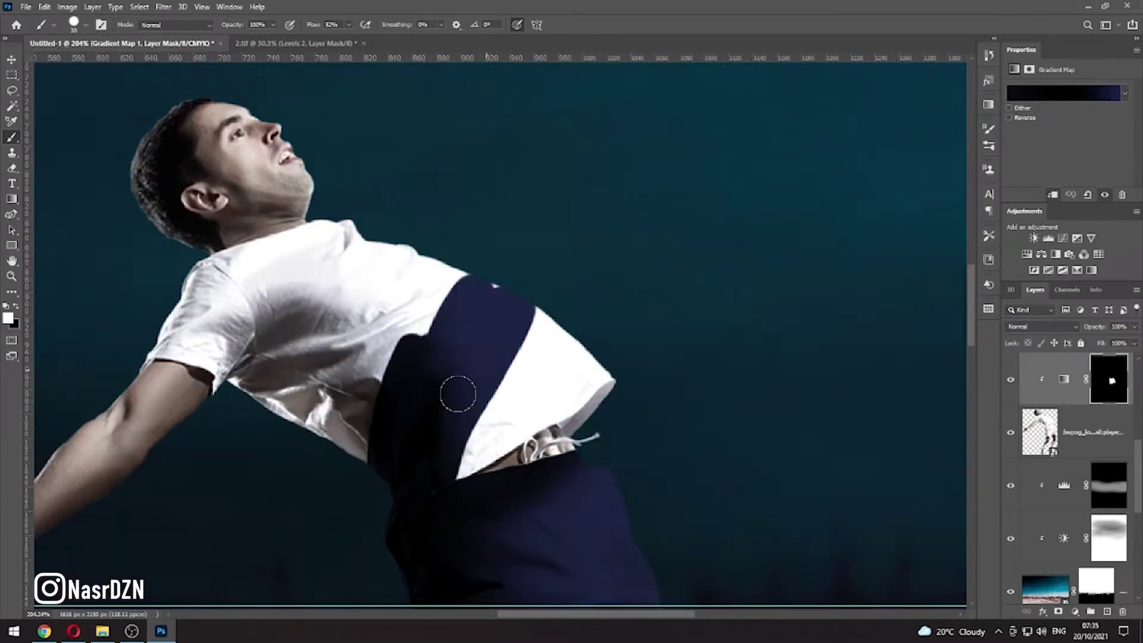
pyautogui.moveTo(454, 388)
pyautogui.mouseDown()
pyautogui.moveTo(332, 234)
pyautogui.moveTo(289, 341)
pyautogui.mouseUp()
pyautogui.scroll(2, 288, 341)
pyautogui.moveTo(799, 301)
pyautogui.mouseDown()
pyautogui.moveTo(564, 467)
pyautogui.moveTo(711, 316)
pyautogui.moveTo(756, 395)
pyautogui.mouseUp()
# With a smaller brush, turn the lower sleeve, collar and shoulder navy
pyautogui.press('[')
pyautogui.press('[')
pyautogui.press('[')
pyautogui.scroll(2, 382, 349)
pyautogui.press('x')
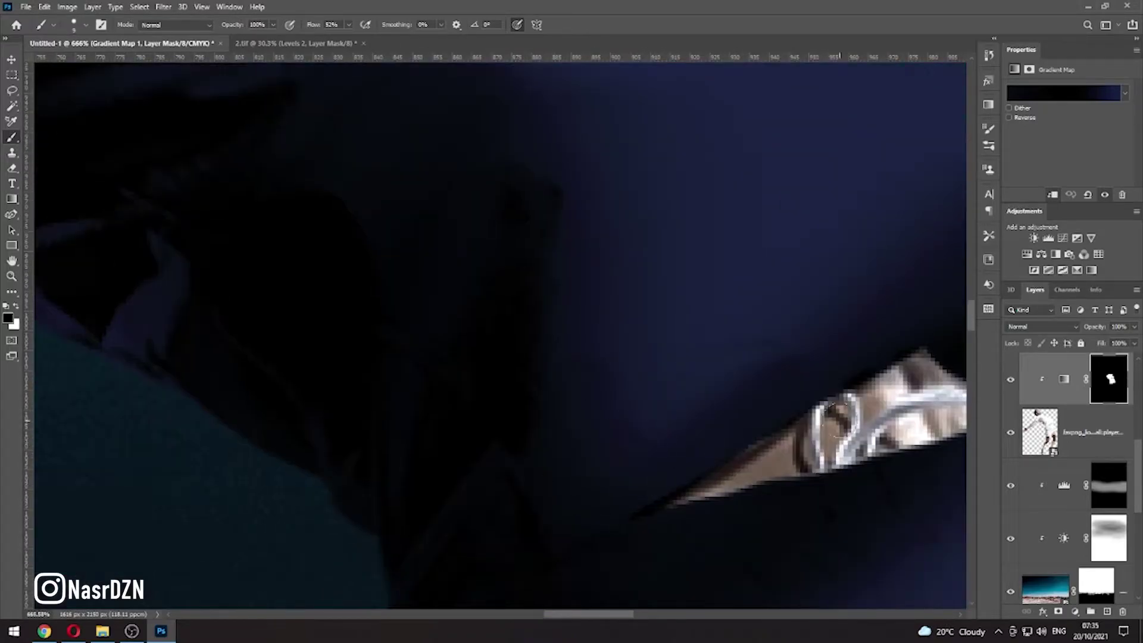
pyautogui.scroll(-2, 373, 304)
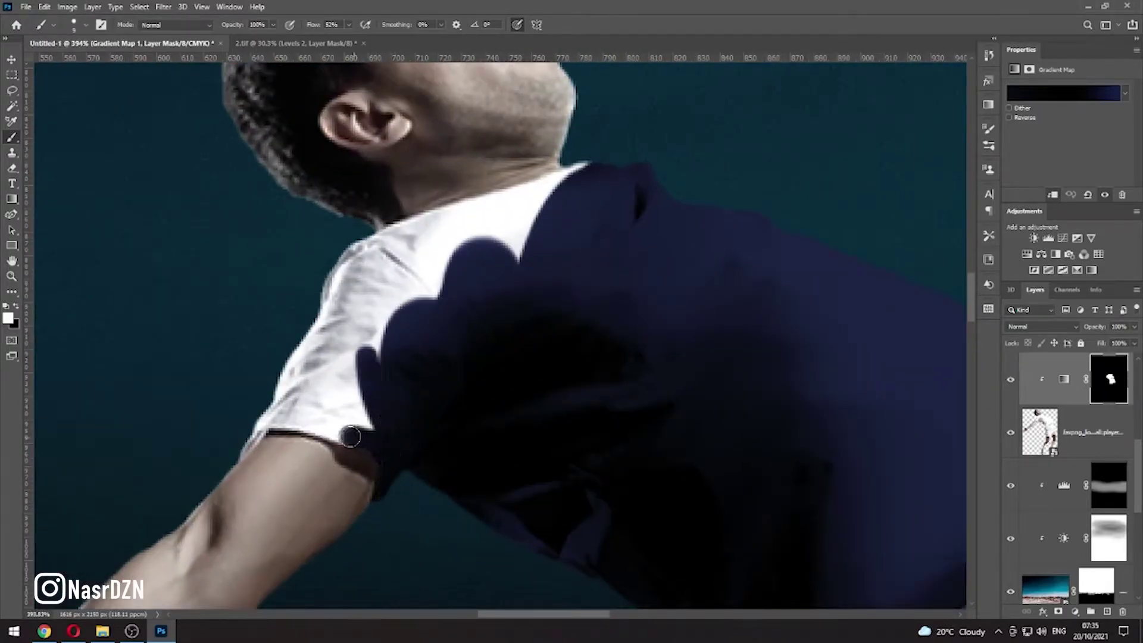
pyautogui.moveTo(229, 451); pyautogui.dragTo(360, 410)
pyautogui.moveTo(305, 371)
pyautogui.mouseDown()
pyautogui.moveTo(543, 185)
pyautogui.moveTo(377, 285)
pyautogui.mouseUp()
pyautogui.scroll(-5, 482, 235)
pyautogui.scroll(2, 650, 400)
# Turn both socks navy down to the shoes
pyautogui.moveTo(637, 190); pyautogui.dragTo(672, 225)
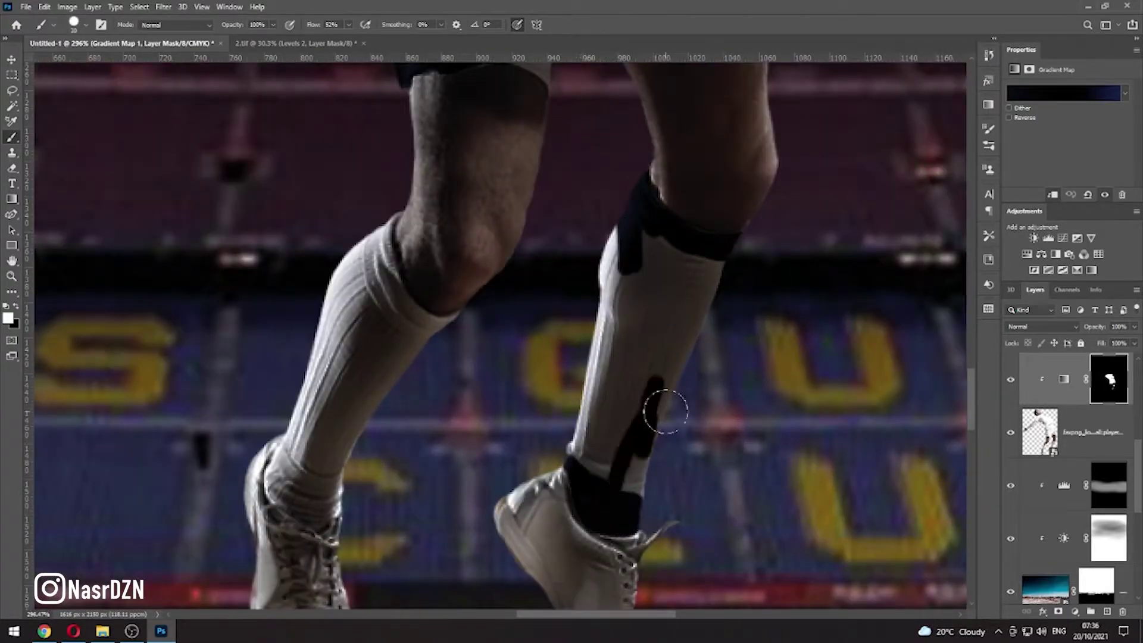
pyautogui.moveTo(666, 411); pyautogui.dragTo(668, 266)
pyautogui.scroll(1, 668, 265)
pyautogui.moveTo(500, 250); pyautogui.dragTo(624, 312)
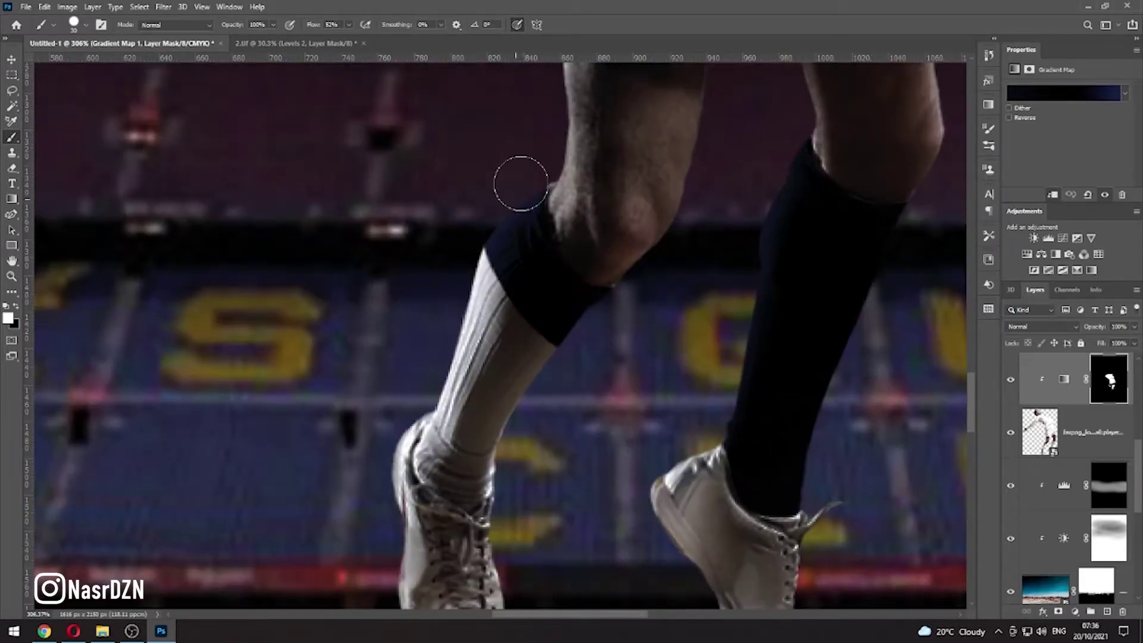
pyautogui.moveTo(521, 183)
pyautogui.mouseDown()
pyautogui.moveTo(494, 470)
pyautogui.moveTo(437, 506)
pyautogui.moveTo(899, 314)
pyautogui.mouseUp()
pyautogui.scroll(4, 450, 433)
pyautogui.scroll(3, 450, 433)
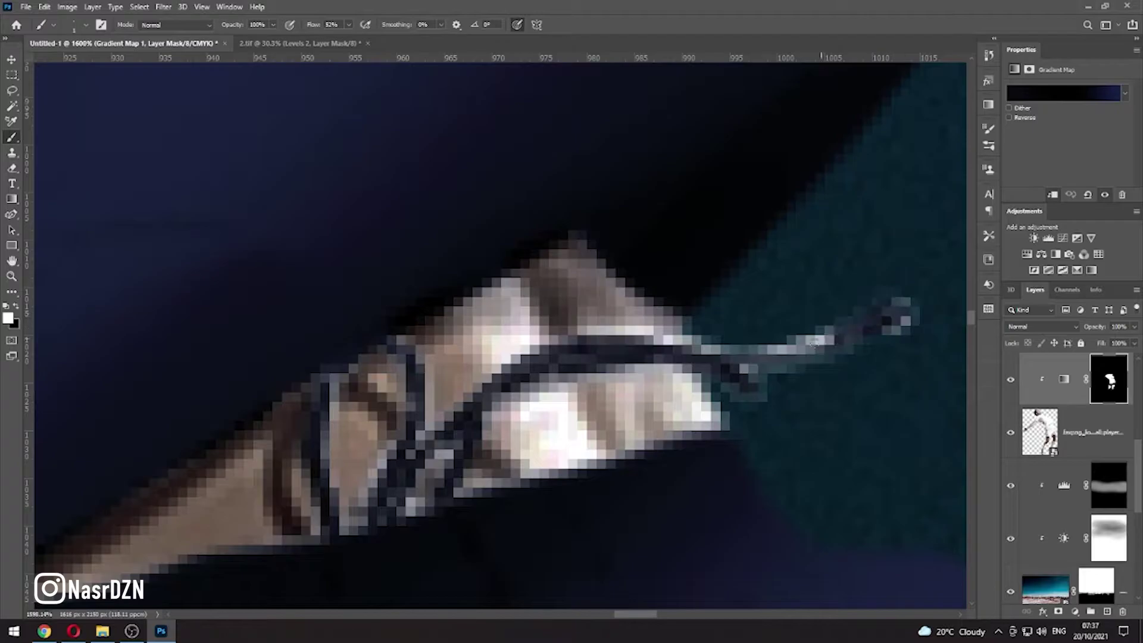
pyautogui.scroll(-4, 573, 355)
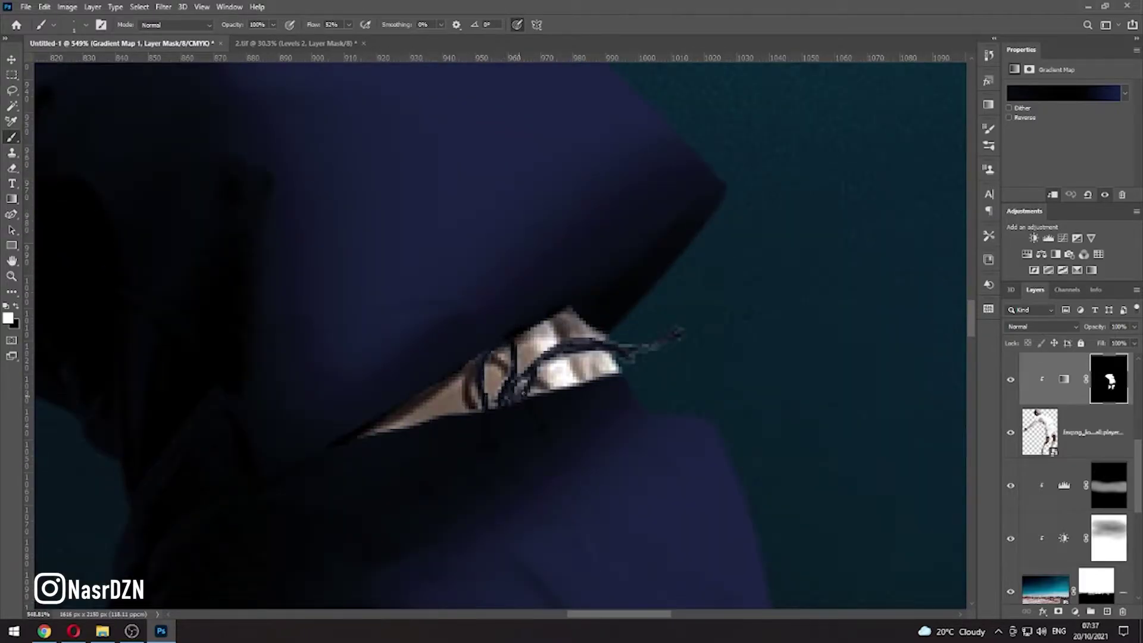
# Add a layer mask to the footballer and paint black to hide the top of his head
pyautogui.hotkey('ctrl', '0')
pyautogui.scroll(5, 562, 331)
pyautogui.click(1058, 611)
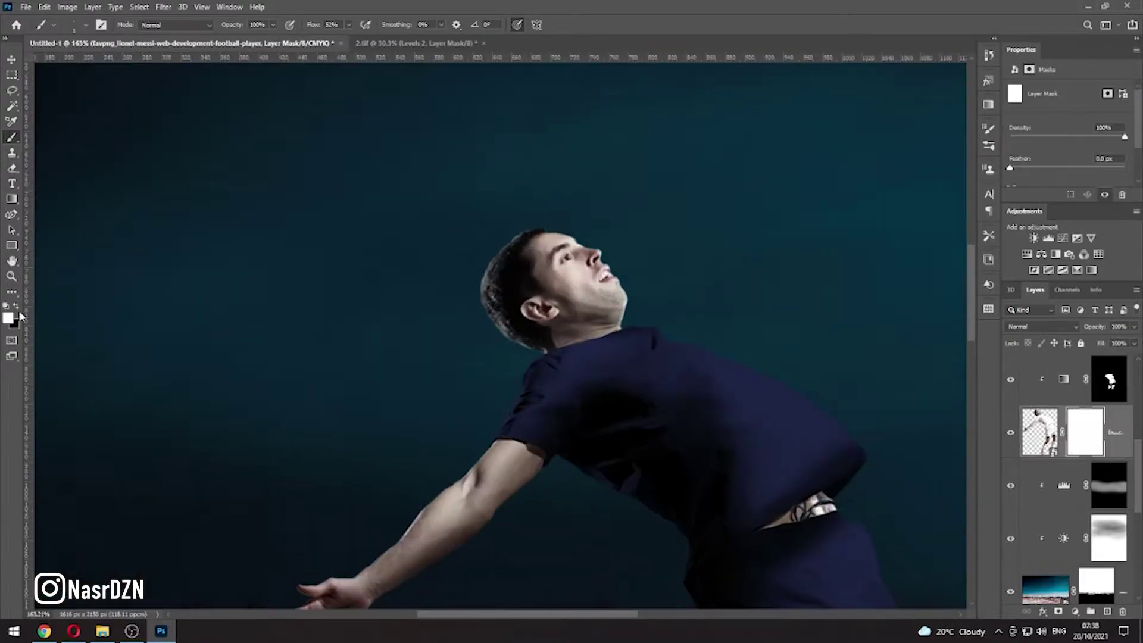
pyautogui.press('x')
pyautogui.moveTo(655, 322)
pyautogui.mouseDown()
pyautogui.moveTo(376, 394)
pyautogui.moveTo(719, 366)
pyautogui.mouseUp()
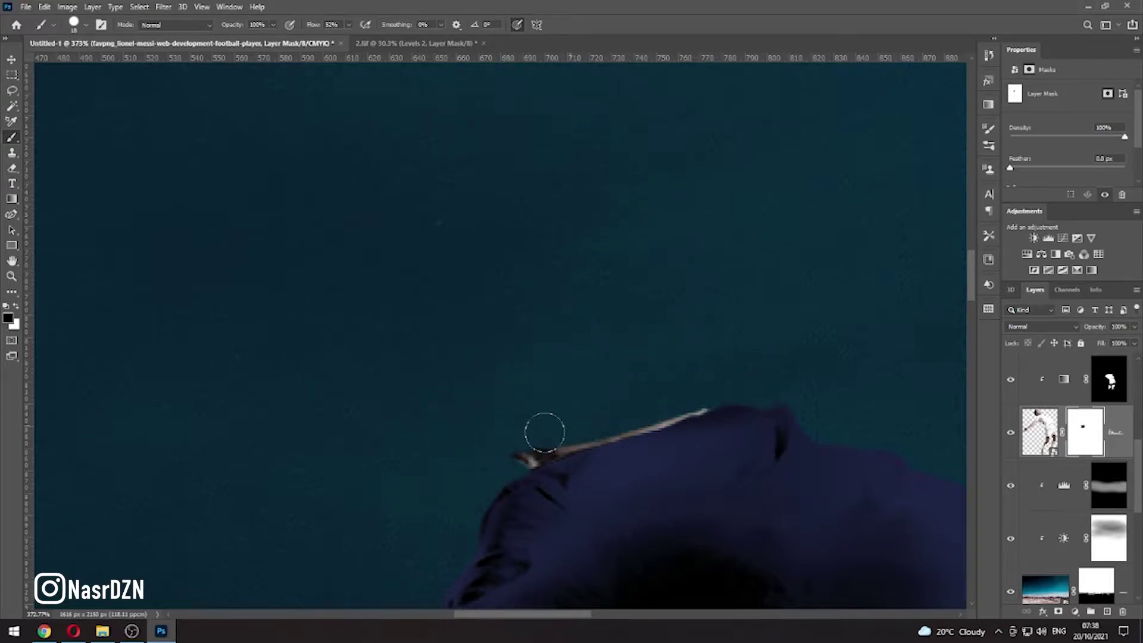
pyautogui.scroll(4, 619, 417)
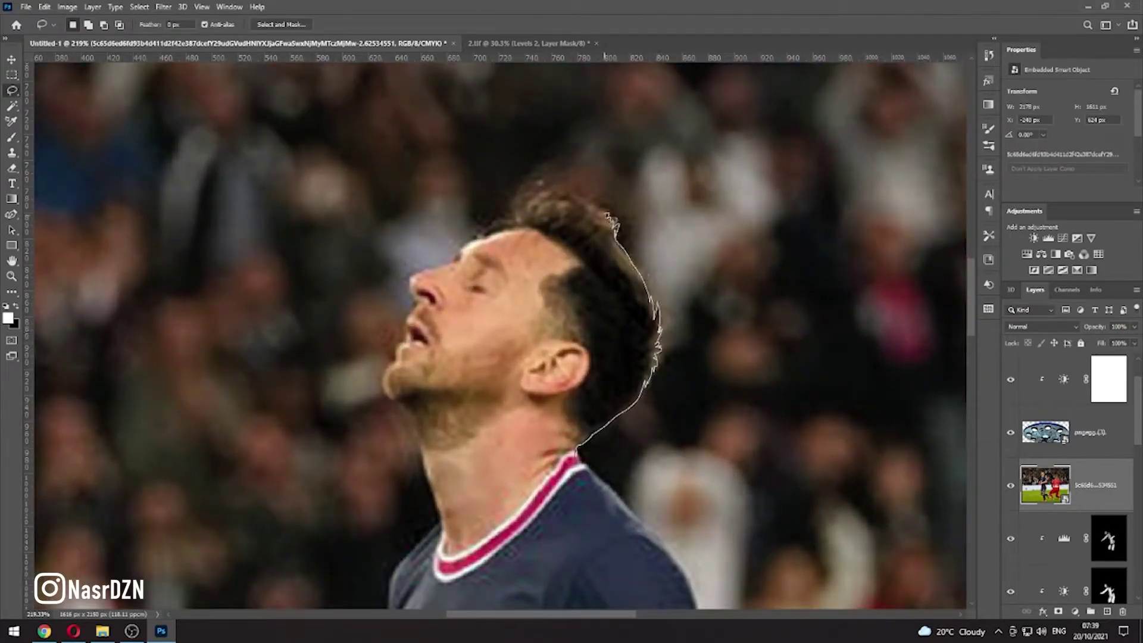
# Lasso-outline the tilted-back head in the new photo, following the jaw and chin
pyautogui.moveTo(563, 464); pyautogui.dragTo(535, 476)
pyautogui.scroll(3, 605, 273)
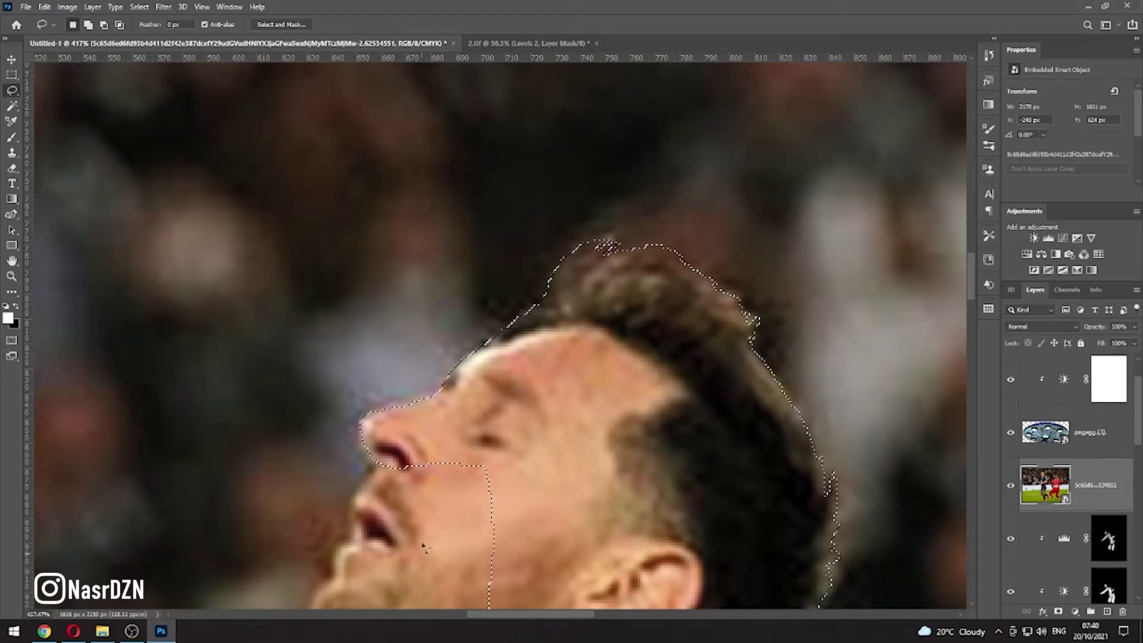
pyautogui.moveTo(359, 426); pyautogui.dragTo(624, 372)
pyautogui.scroll(-5, 624, 373)
pyautogui.scroll(2, 369, 295)
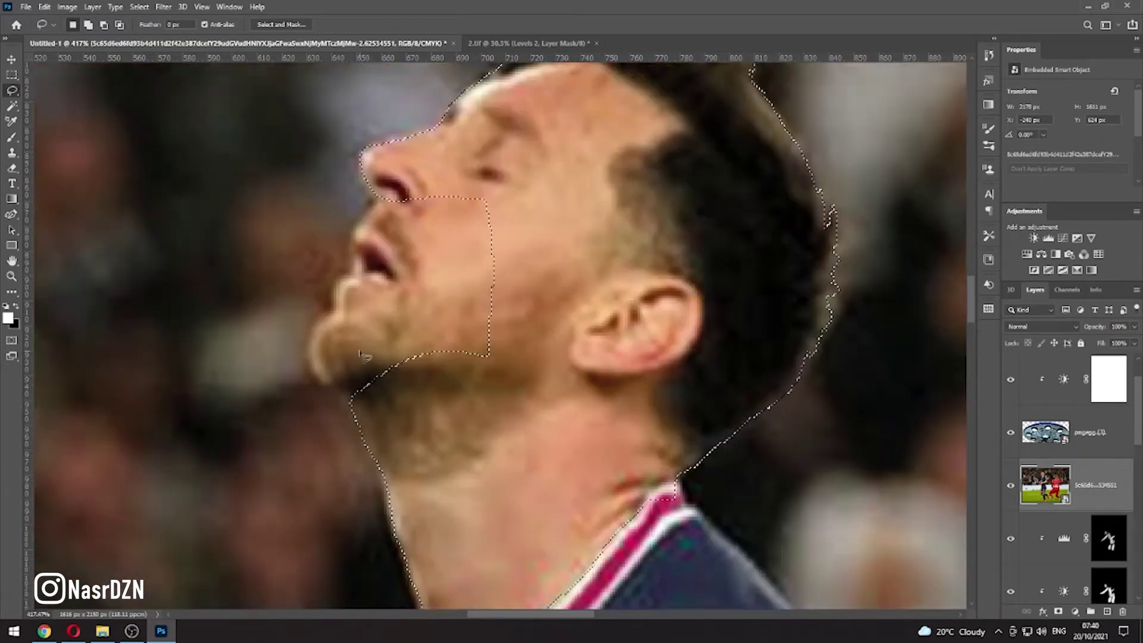
pyautogui.scroll(2, 363, 315)
pyautogui.moveTo(333, 447); pyautogui.dragTo(360, 300)
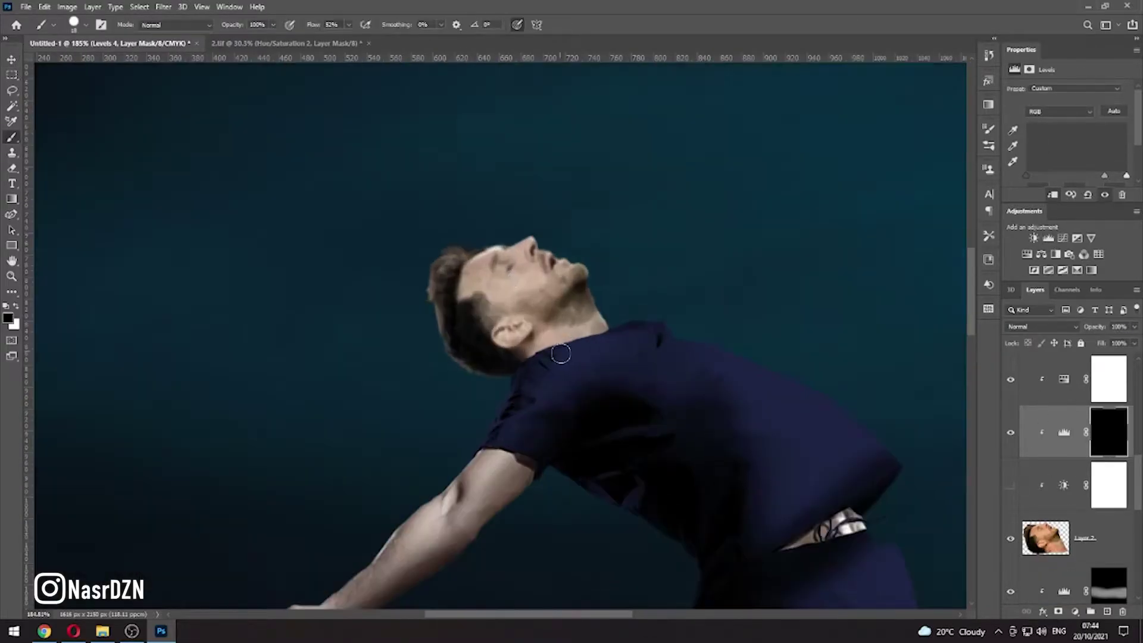
# Choose a soft brush and apply the Levels adjustment over the new head area
pyautogui.click(74, 24)
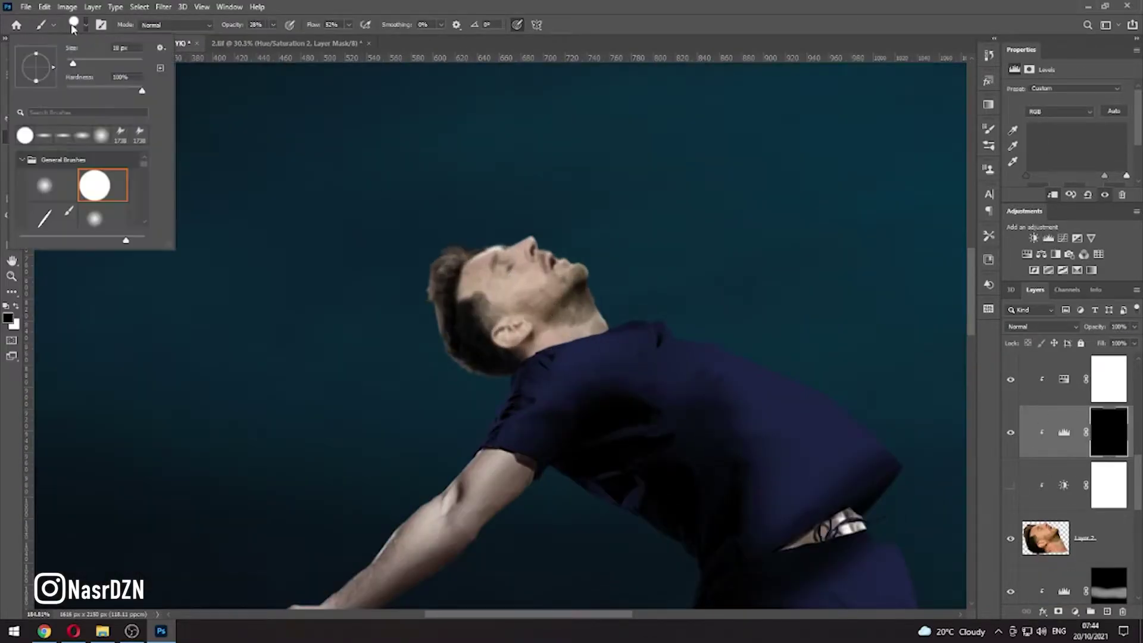
pyautogui.click(556, 241)
pyautogui.moveTo(645, 333)
pyautogui.mouseDown()
pyautogui.moveTo(476, 316)
pyautogui.moveTo(610, 321)
pyautogui.moveTo(453, 383)
pyautogui.mouseUp()
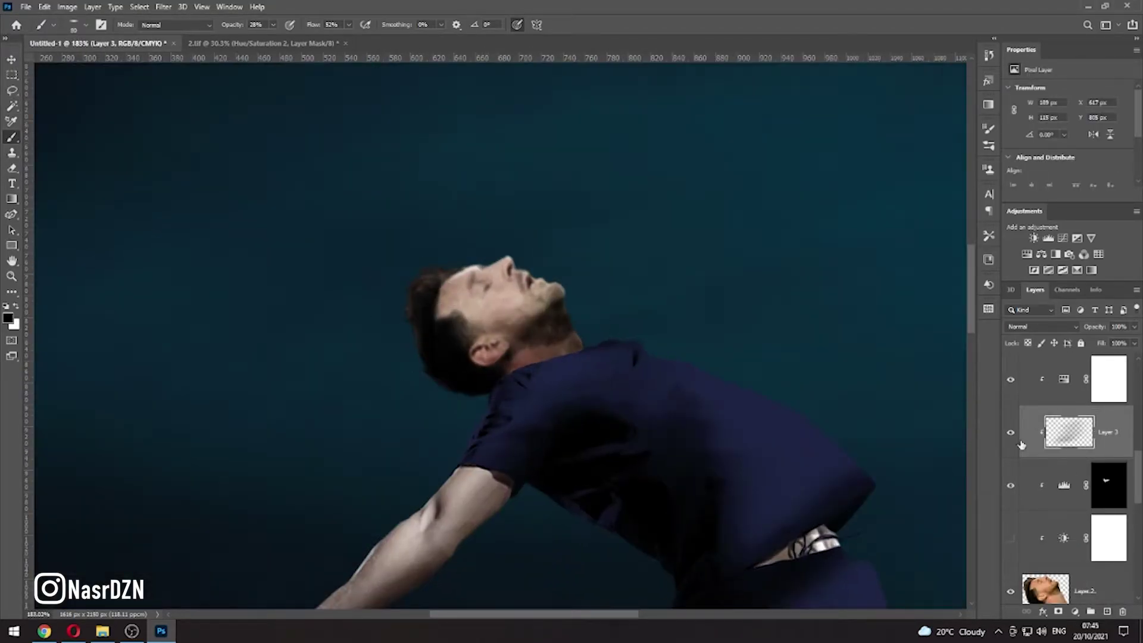
# Target the Levels 4 mask with white and switch to the Smudge tool for the hair edges
pyautogui.click(1108, 485)
pyautogui.scroll(3, 435, 323)
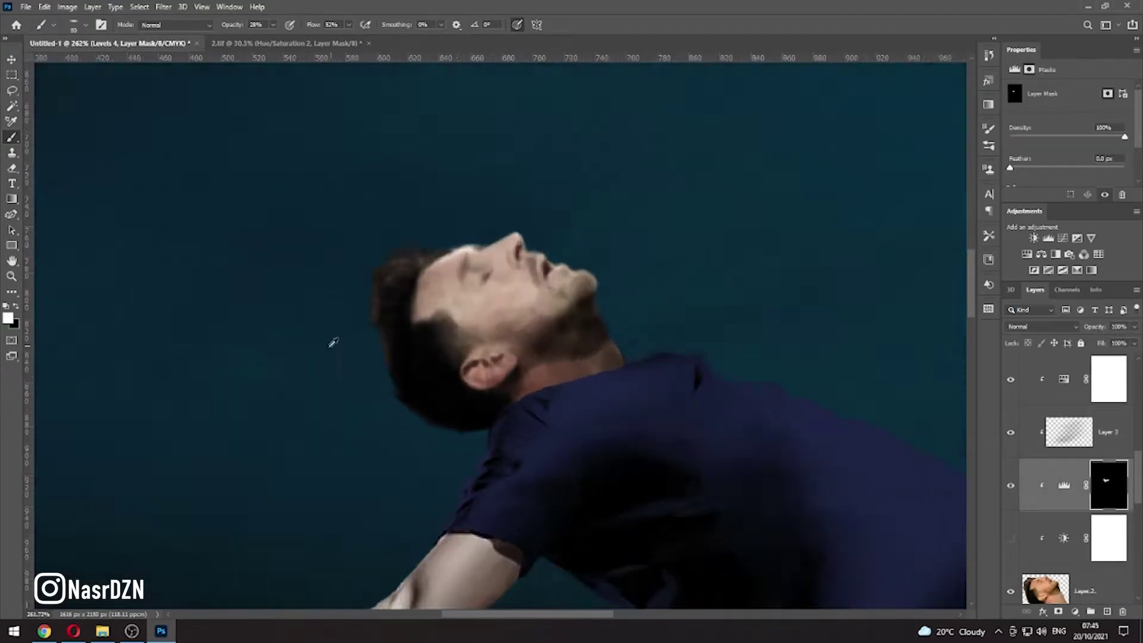
pyautogui.click(20, 307)
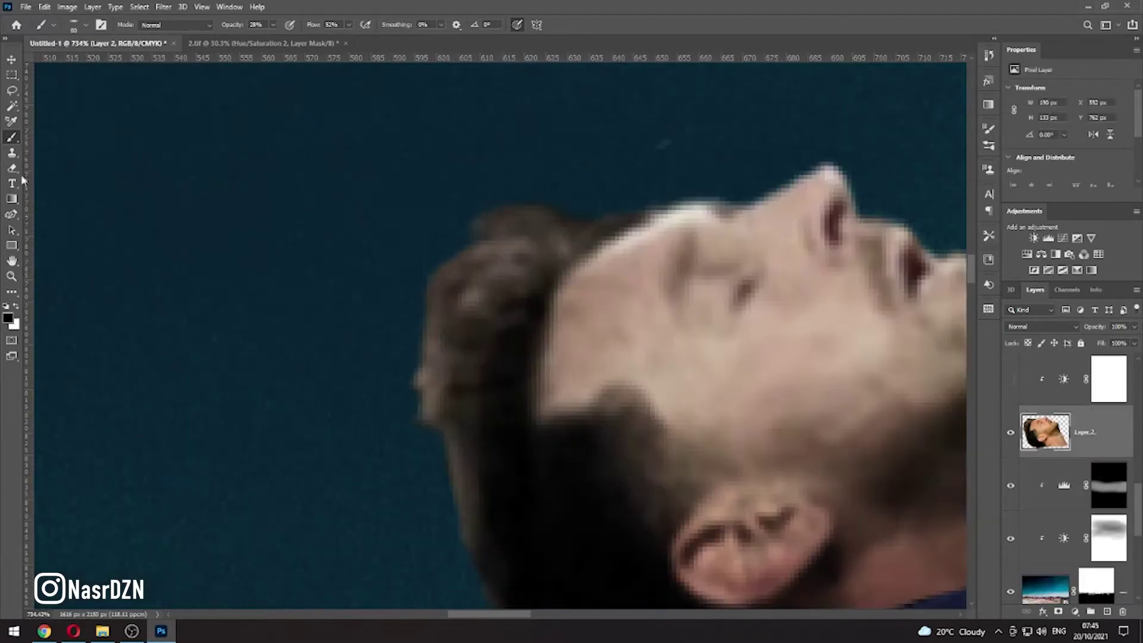
pyautogui.click(12, 292)
pyautogui.click(77, 512)
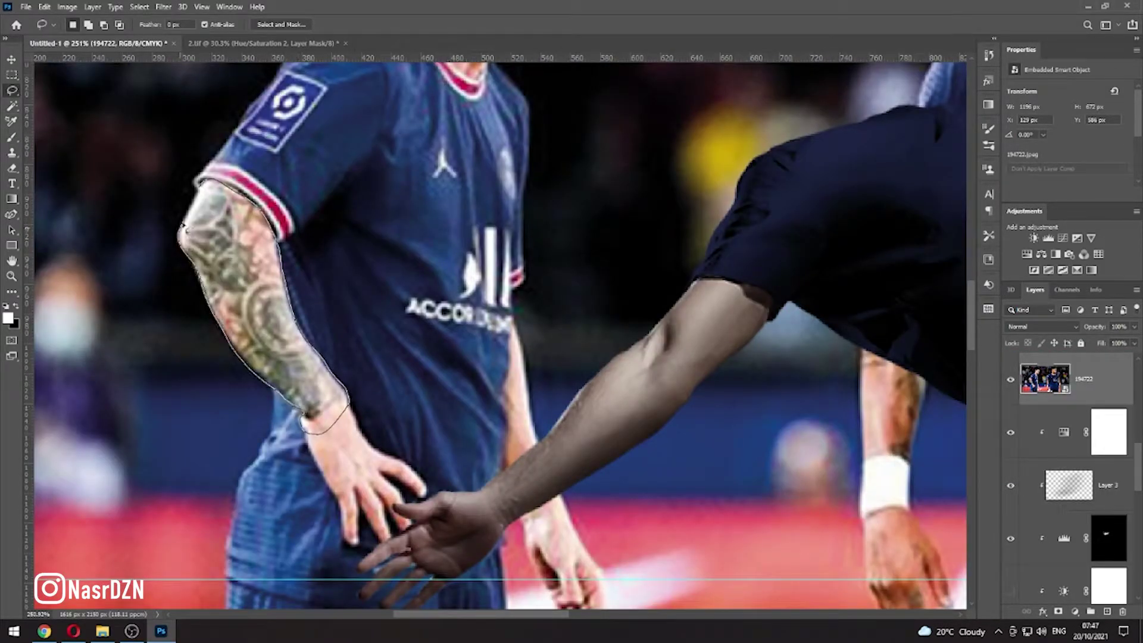
# Trace the tattooed forearm, commit its placement on the player's arm, and mask it for blending
pyautogui.scroll(2, 304, 422)
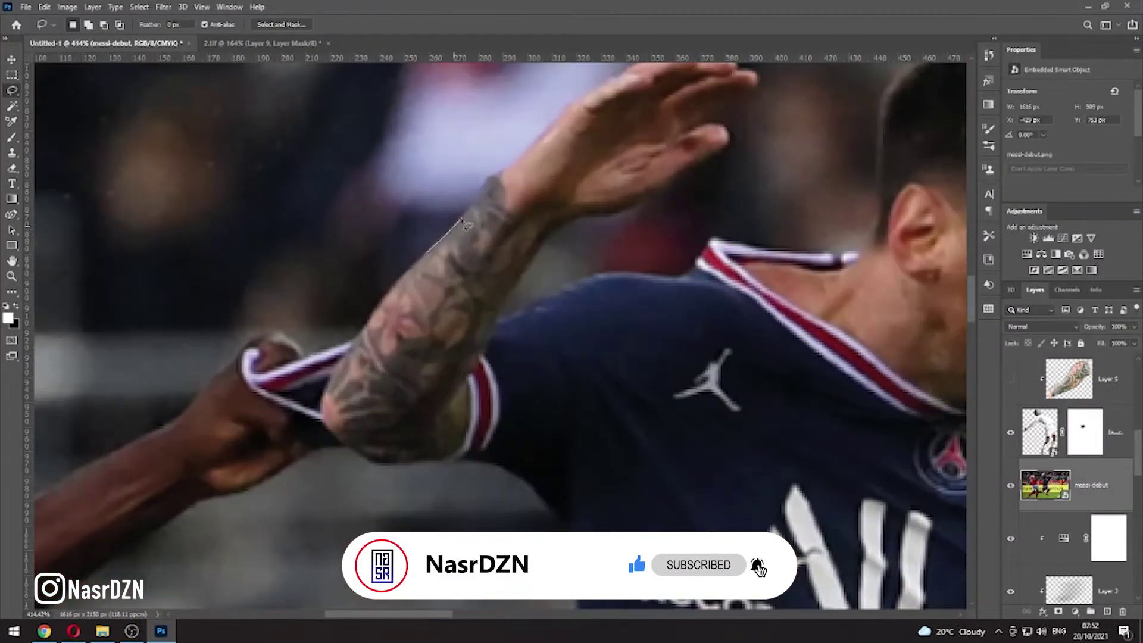
pyautogui.moveTo(484, 182); pyautogui.dragTo(421, 466)
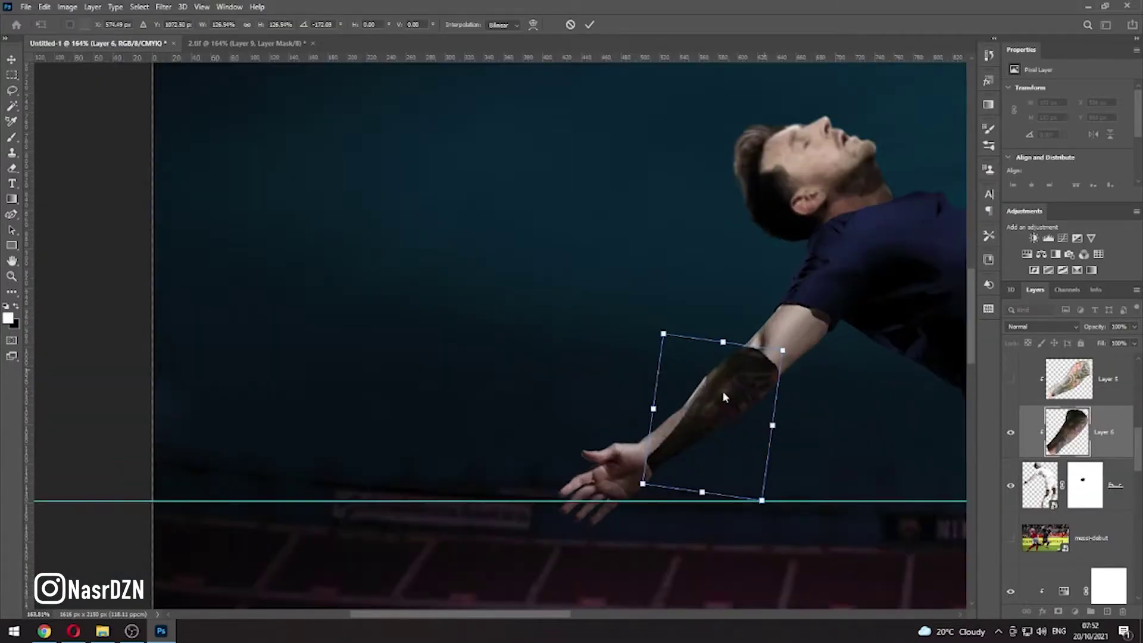
pyautogui.press('Return')
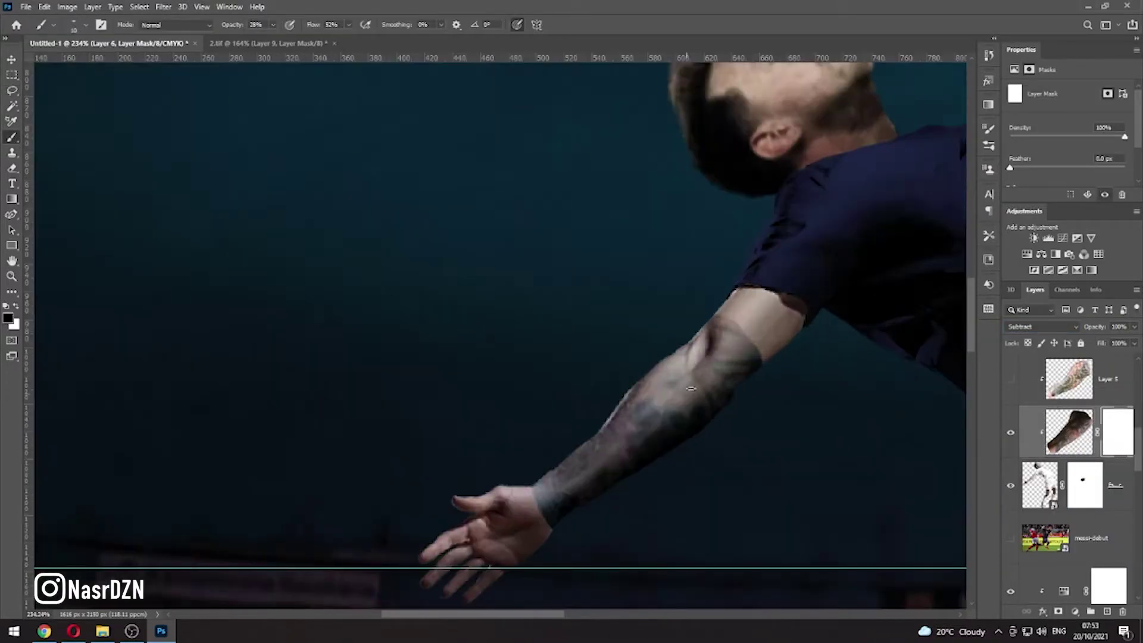
pyautogui.press('b')
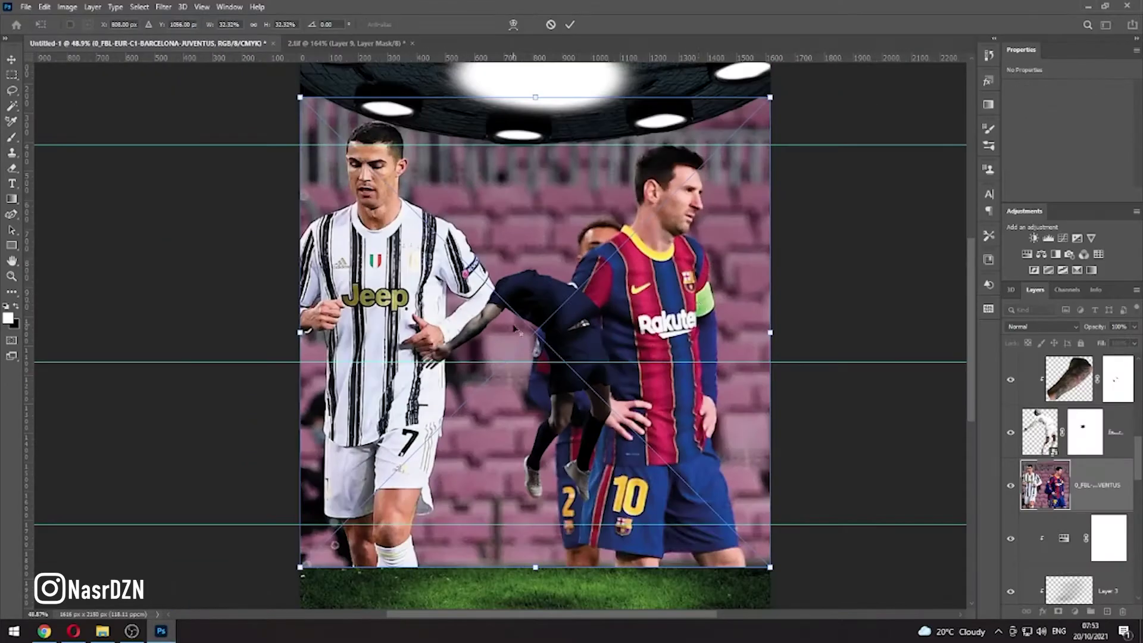
pyautogui.press('Return')
pyautogui.press('b')
pyautogui.scroll(2, 730, 312)
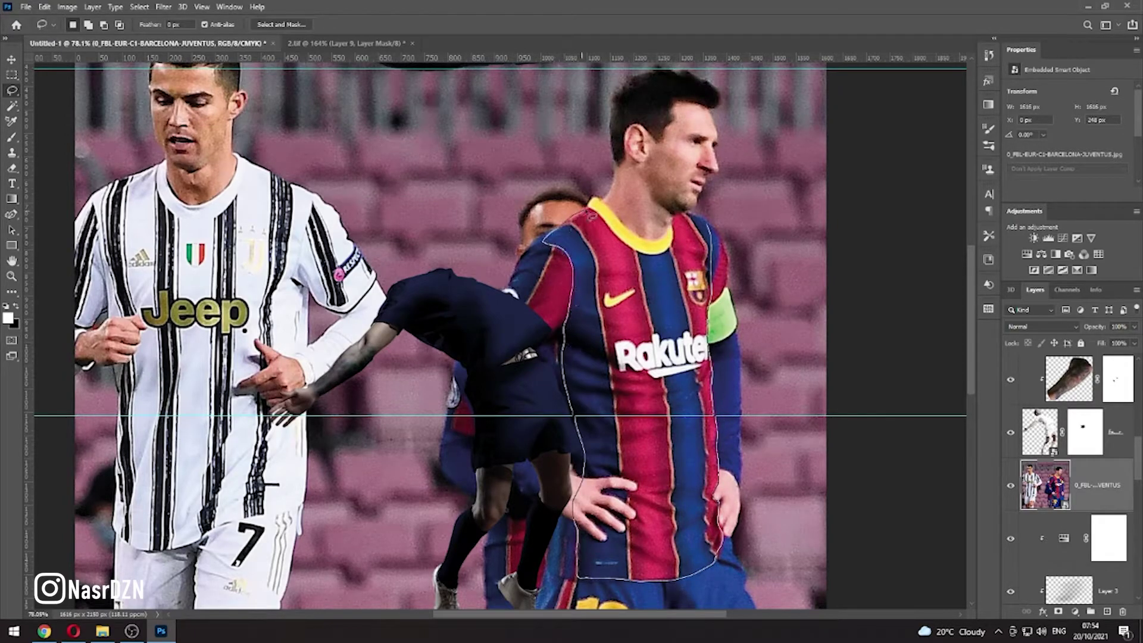
# Outline the striped Barcelona jersey with the lasso and clone out the hand
pyautogui.moveTo(685, 219); pyautogui.dragTo(619, 189)
pyautogui.scroll(5, 619, 189)
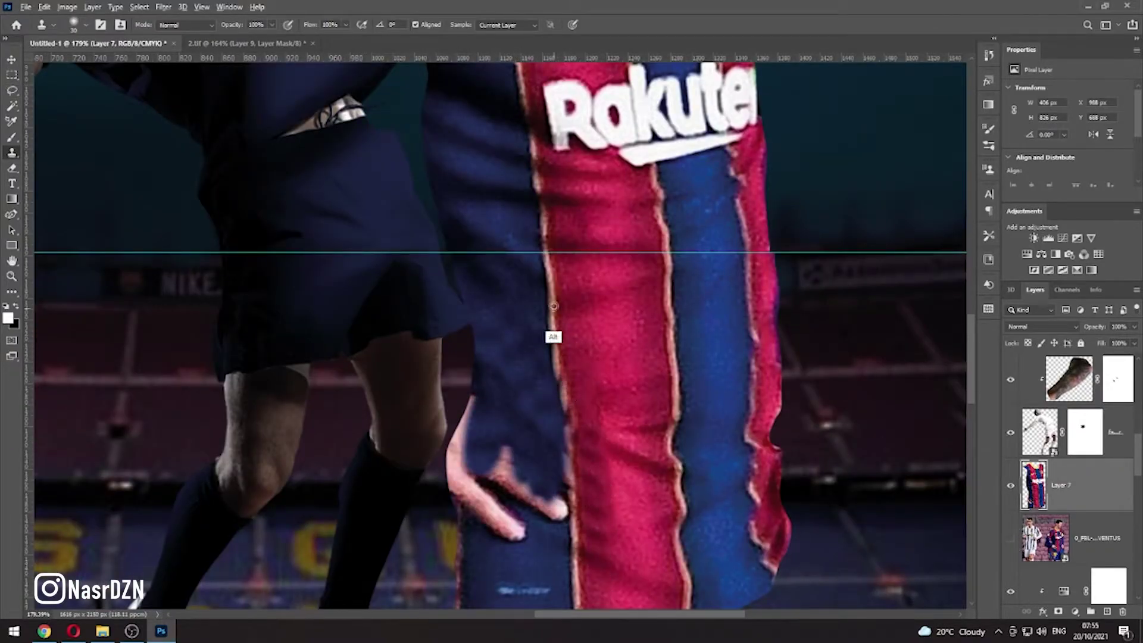
pyautogui.moveTo(473, 528); pyautogui.dragTo(512, 535)
pyautogui.scroll(-3, 493, 156)
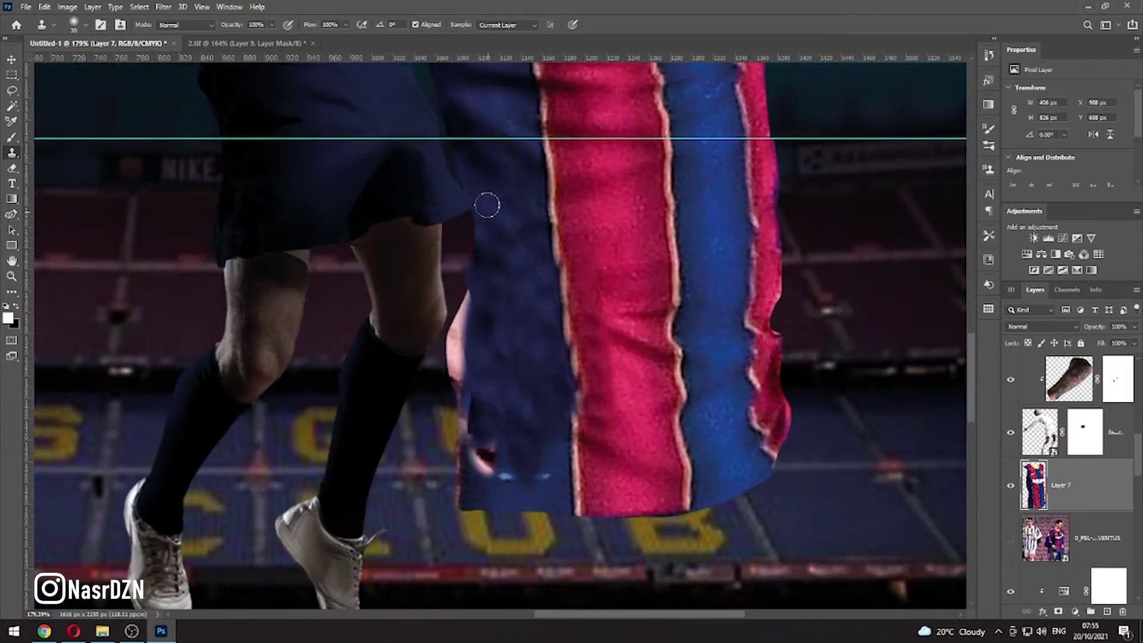
pyautogui.scroll(-5, 494, 349)
# Rotate, move and warp the jersey to fit the footballer's leaning torso
pyautogui.hotkey('ctrl', 't')
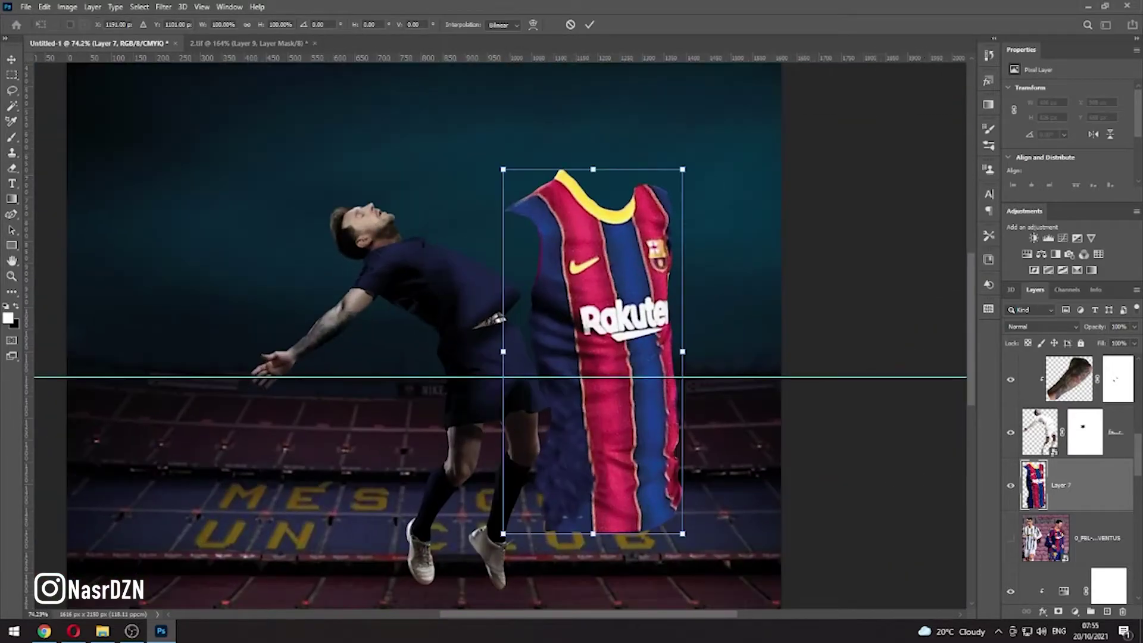
pyautogui.moveTo(735, 341); pyautogui.dragTo(671, 255)
pyautogui.moveTo(589, 321); pyautogui.dragTo(432, 308)
pyautogui.scroll(5, 432, 308)
pyautogui.rightClick(478, 340)
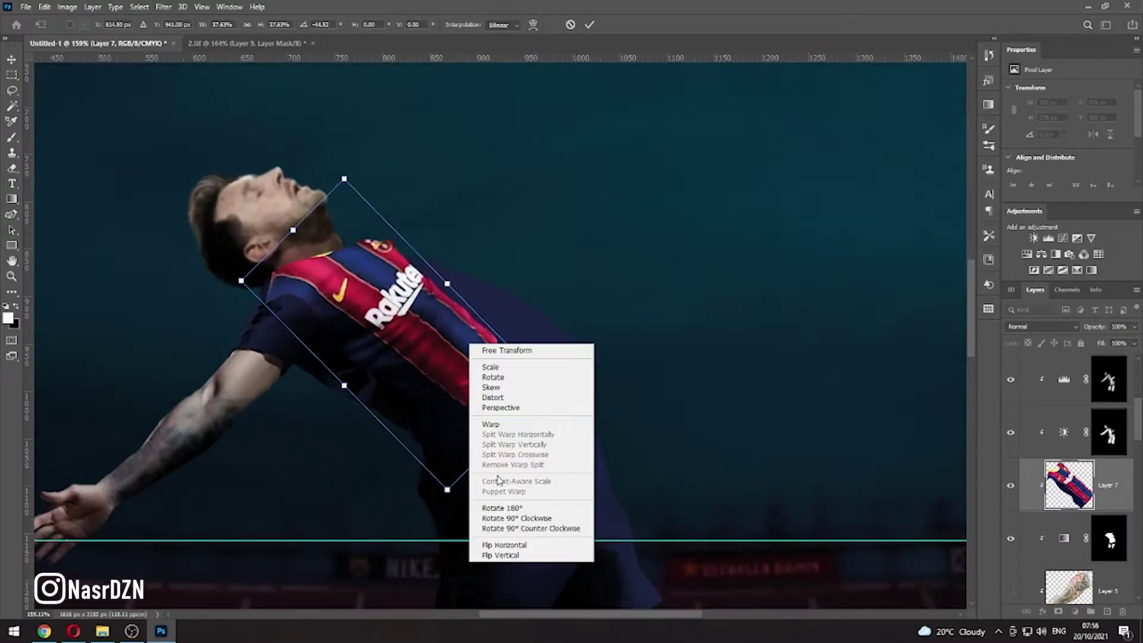
pyautogui.click(511, 424)
pyautogui.moveTo(637, 357)
pyautogui.mouseDown()
pyautogui.moveTo(335, 287)
pyautogui.moveTo(531, 376)
pyautogui.mouseUp()
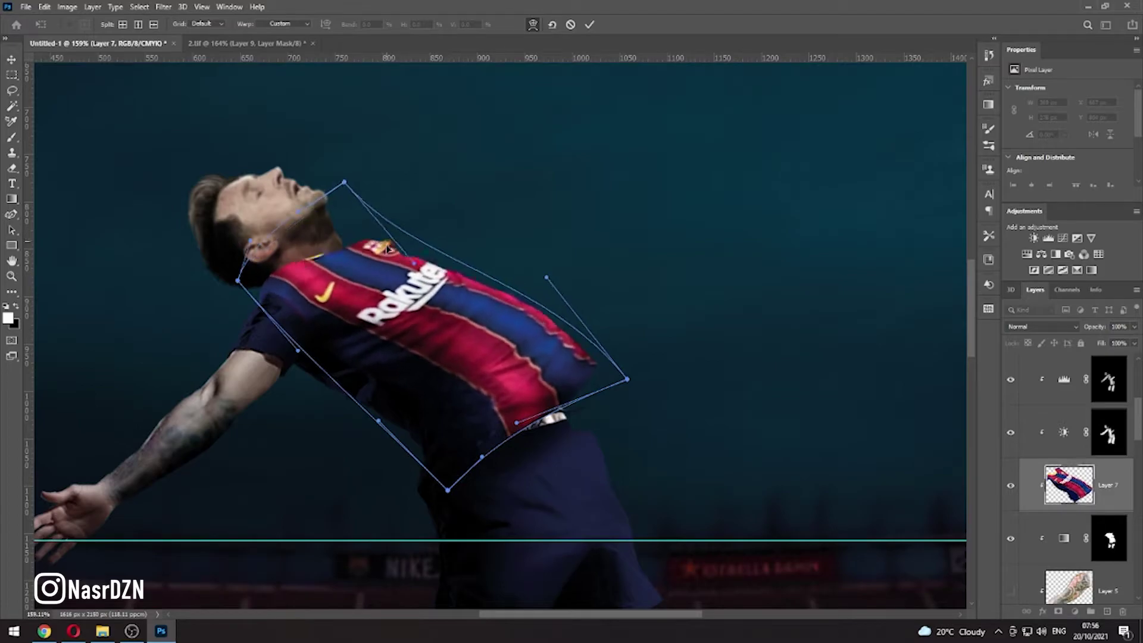
pyautogui.press('Return')
# Add a layer mask to the jersey layer, ready for black painting
pyautogui.press('b')
pyautogui.click(17, 307)
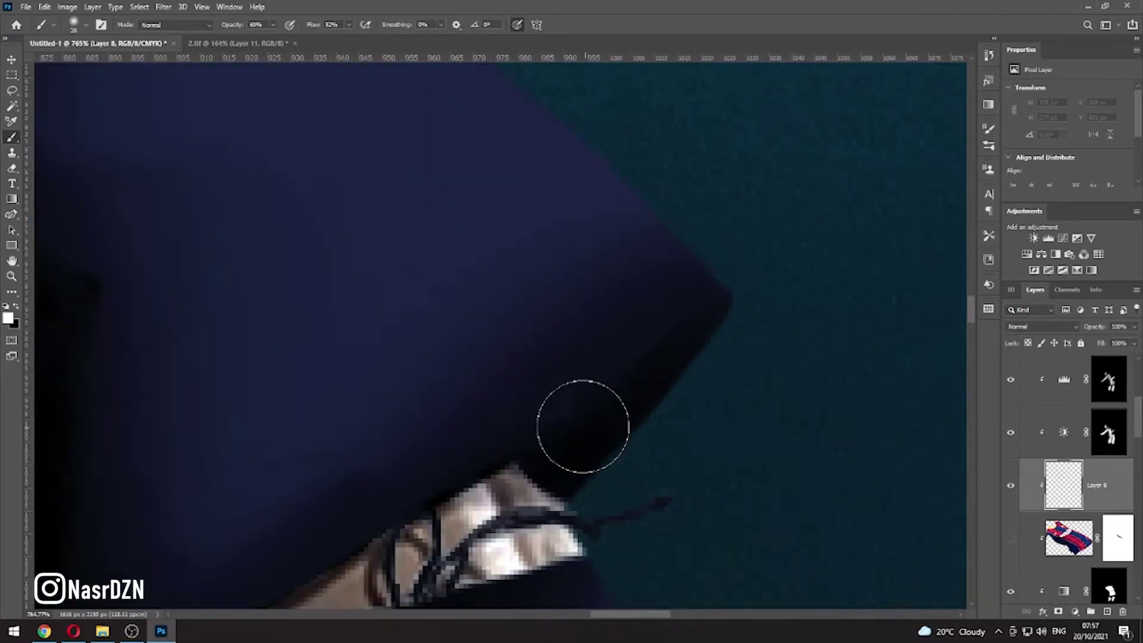
pyautogui.click(12, 215)
# Clone fabric texture over the blue shorts with a soft brush at lowered opacity
pyautogui.press('b')
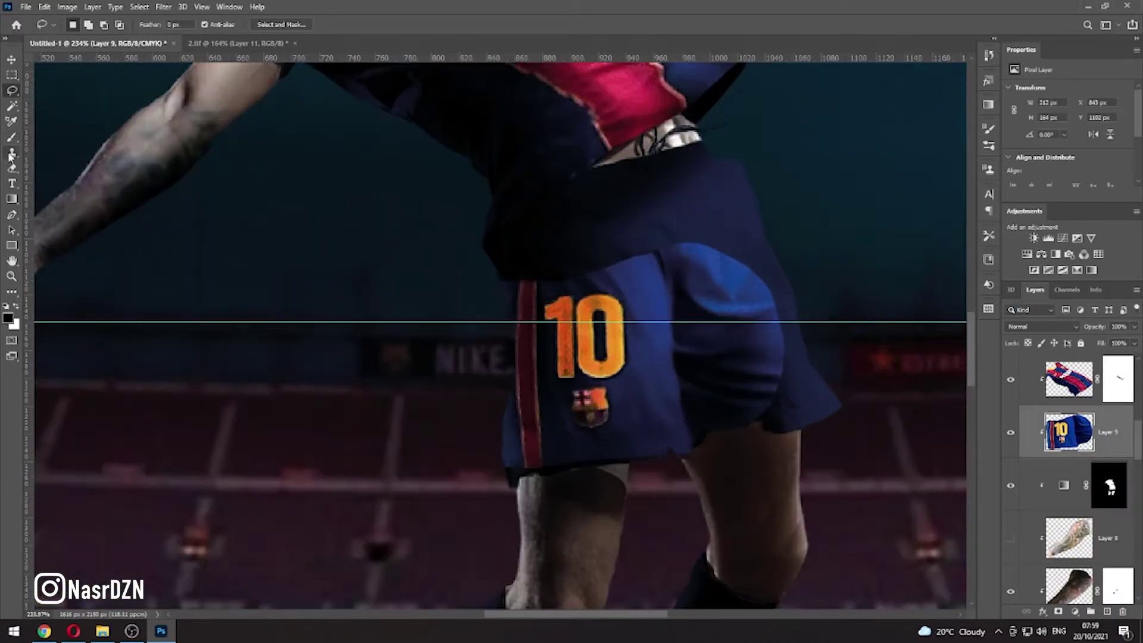
pyautogui.doubleClick(50, 139)
pyautogui.press('6')
pyautogui.press('8')
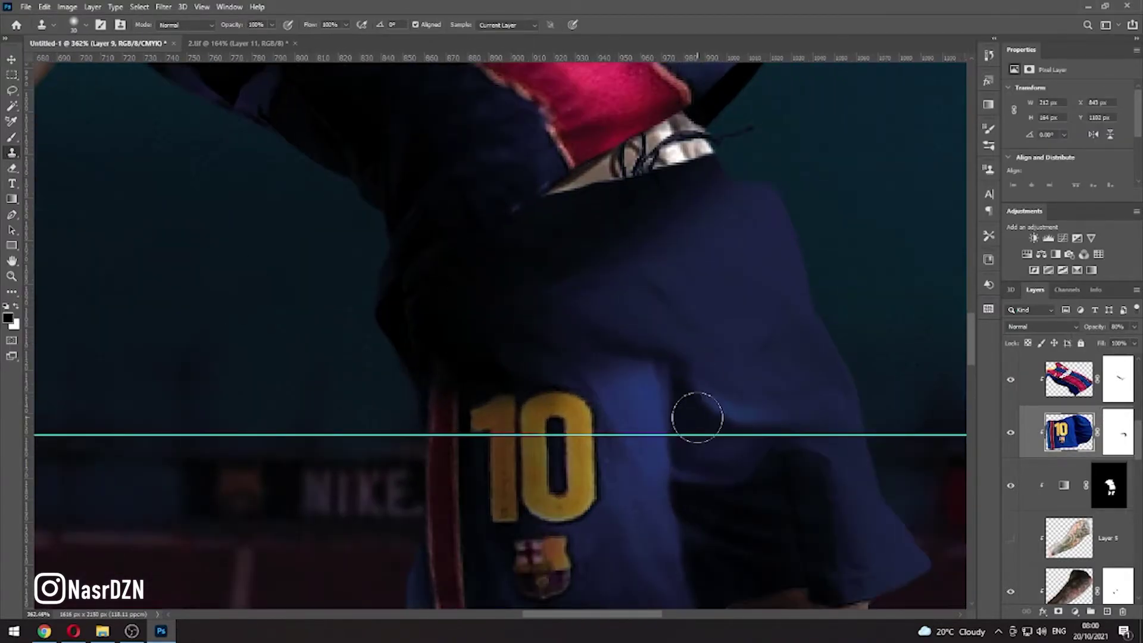
pyautogui.moveTo(746, 421); pyautogui.dragTo(694, 349)
pyautogui.moveTo(936, 461)
pyautogui.mouseDown()
pyautogui.moveTo(816, 395)
pyautogui.moveTo(699, 397)
pyautogui.moveTo(628, 363)
pyautogui.mouseUp()
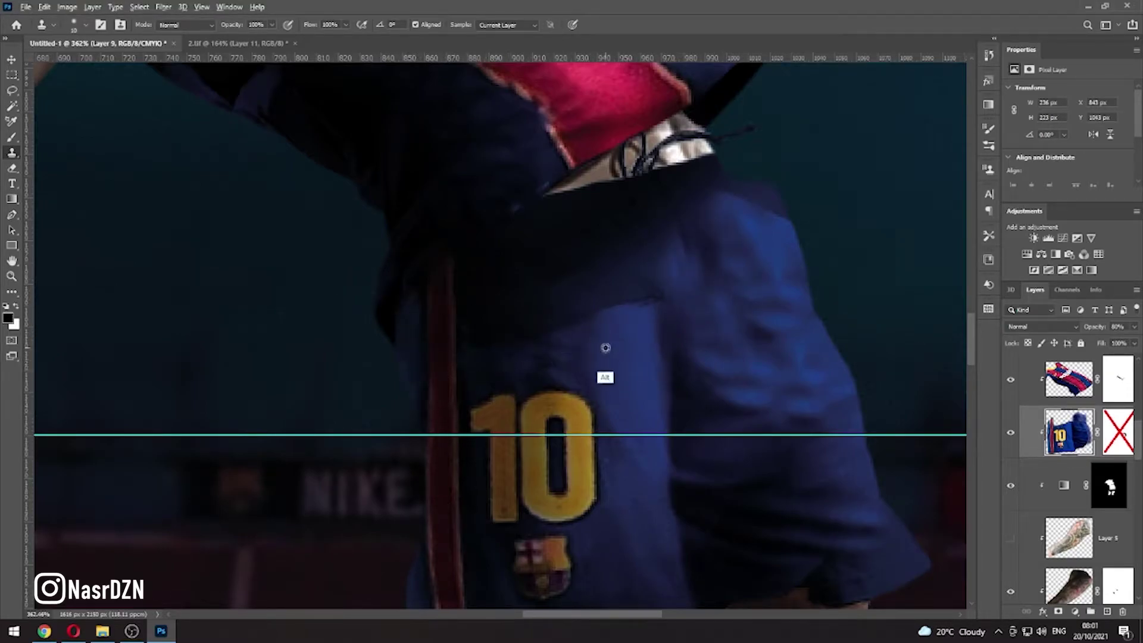
# Re-enable the shorts layer's mask and paint on it to hide a small area
pyautogui.scroll(-5, 576, 349)
pyautogui.scroll(5, 575, 350)
pyautogui.rightClick(1118, 432)
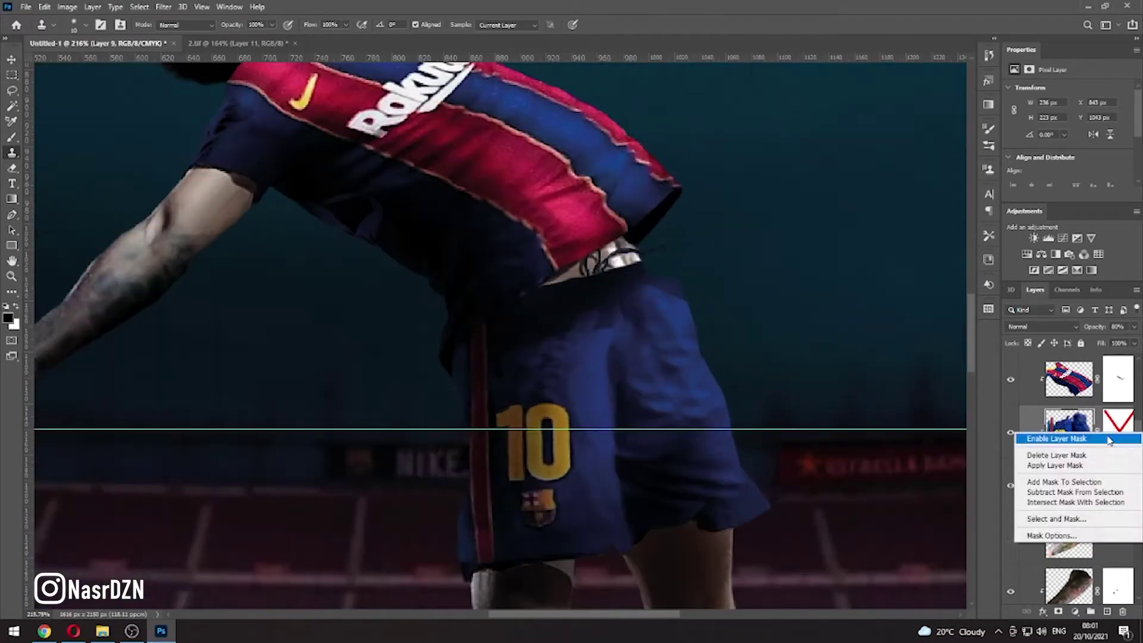
pyautogui.click(1045, 439)
pyautogui.press('b')
pyautogui.click(634, 255)
pyautogui.scroll(-5, 634, 255)
pyautogui.scroll(2, 685, 298)
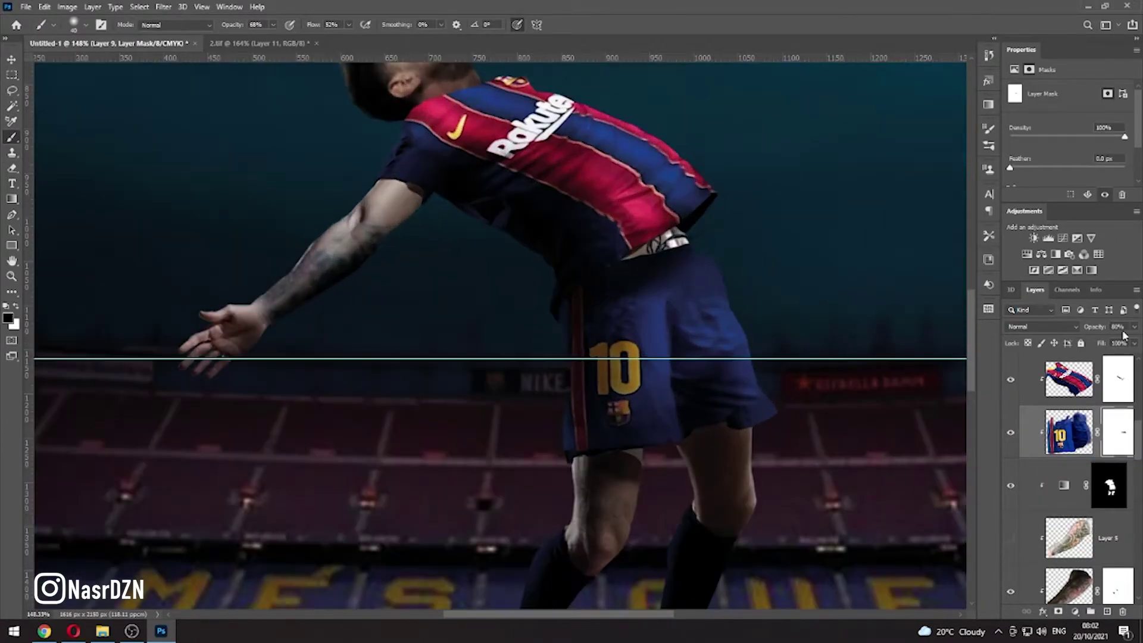
pyautogui.scroll(-3, 714, 334)
pyautogui.scroll(4, 731, 345)
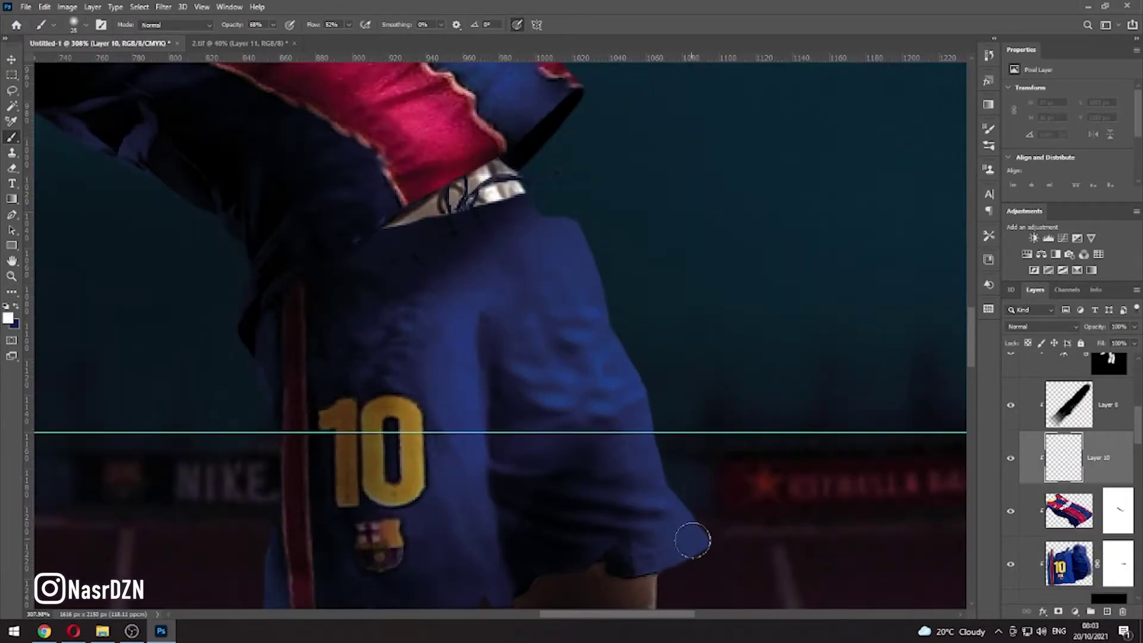
# Paint a light sleeve stroke, then reveal an inverted Brightness/Contrast adjustment over the shorts' side
pyautogui.moveTo(516, 483); pyautogui.dragTo(666, 516)
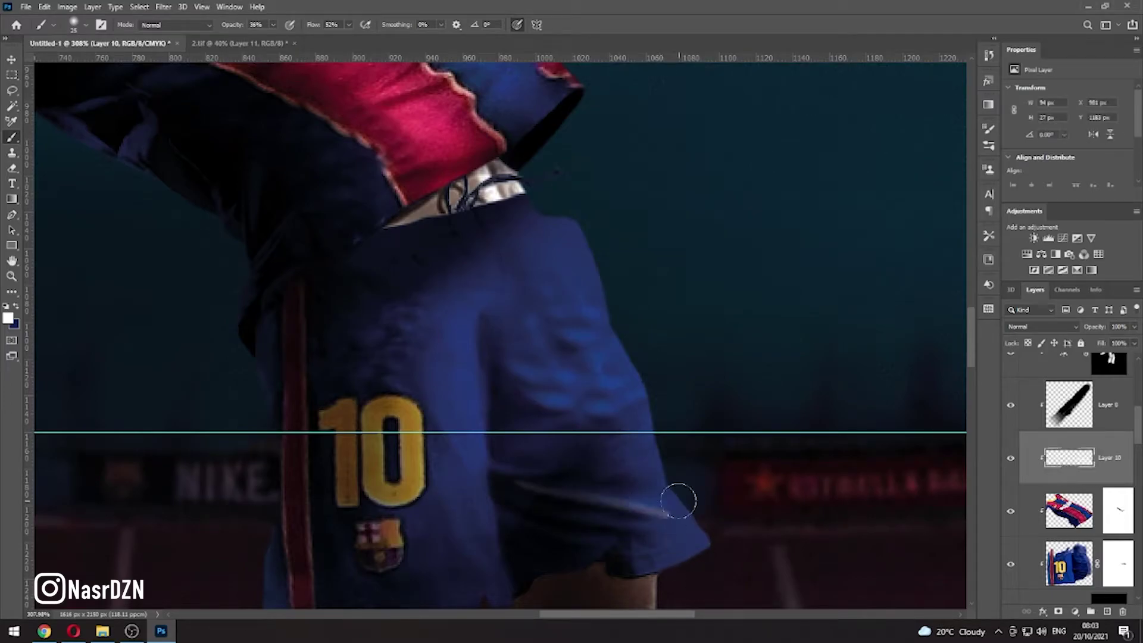
pyautogui.click(1033, 238)
pyautogui.hotkey('ctrl', 'i')
pyautogui.press('x')
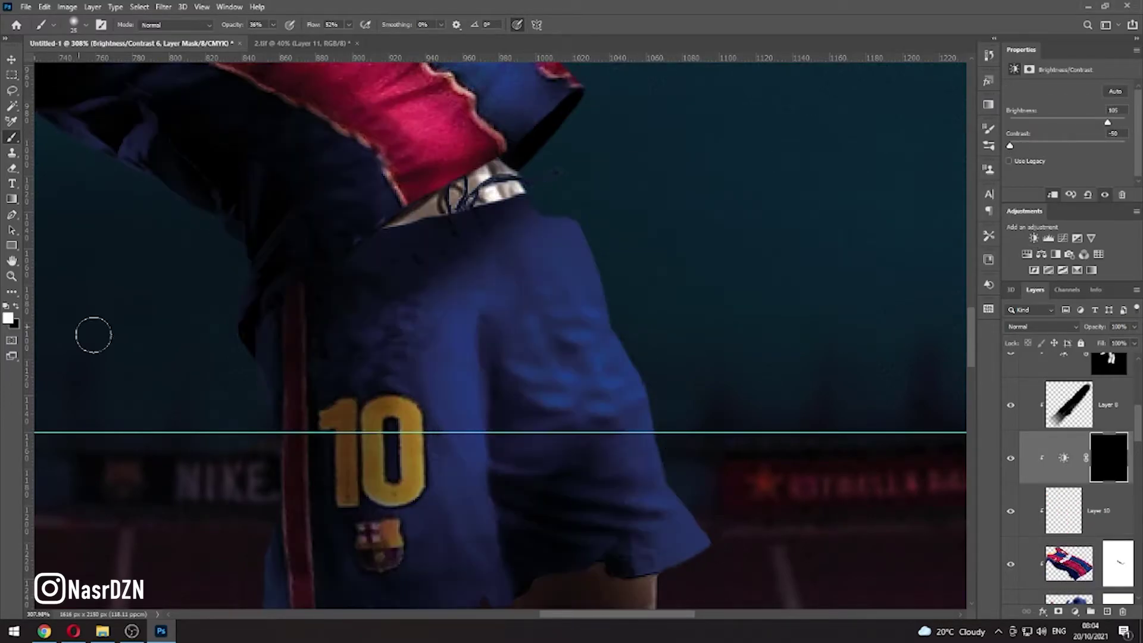
pyautogui.press('0')
pyautogui.moveTo(685, 529)
pyautogui.mouseDown()
pyautogui.moveTo(625, 387)
pyautogui.moveTo(512, 345)
pyautogui.mouseUp()
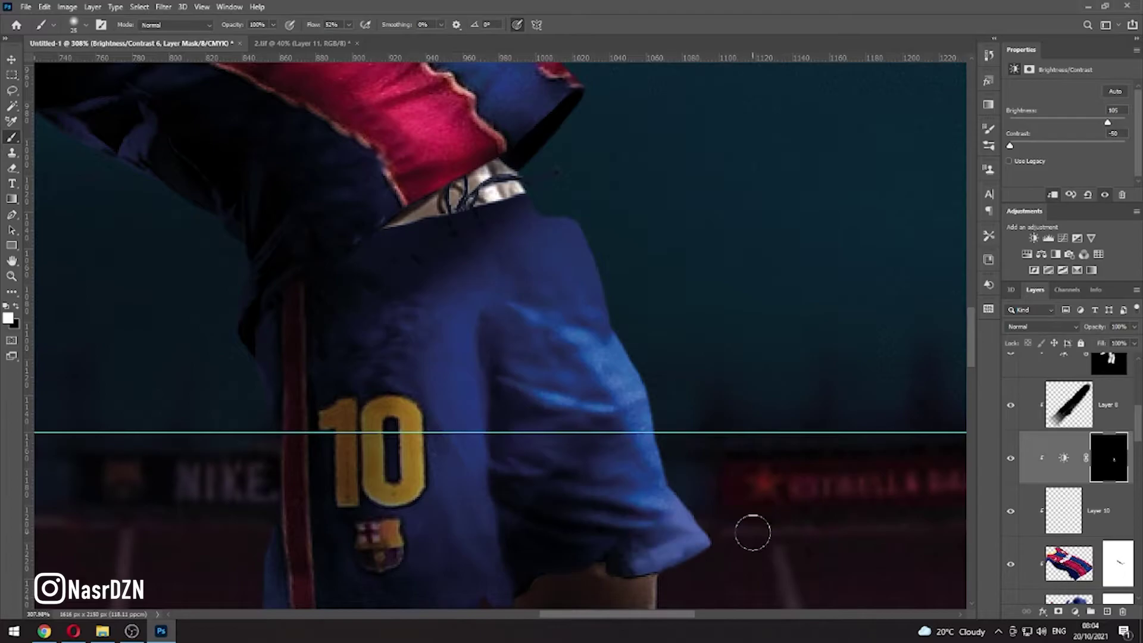
# Review the composite and switch to the 2.tif document
pyautogui.scroll(-3, 541, 204)
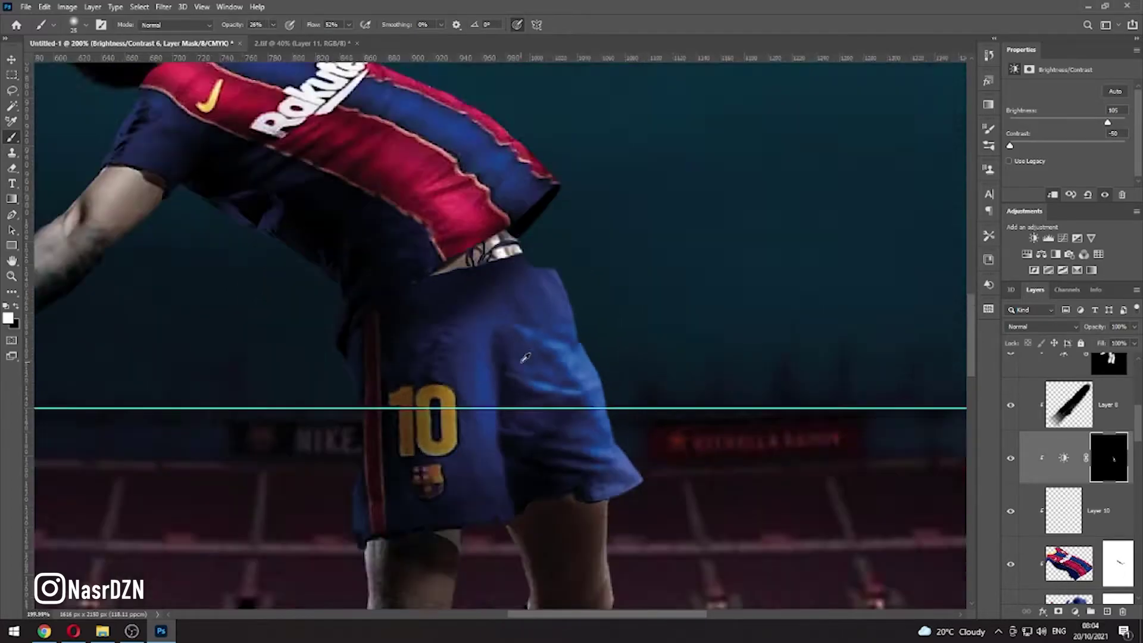
pyautogui.scroll(2, 571, 301)
pyautogui.scroll(-3, 675, 326)
pyautogui.scroll(2, 626, 343)
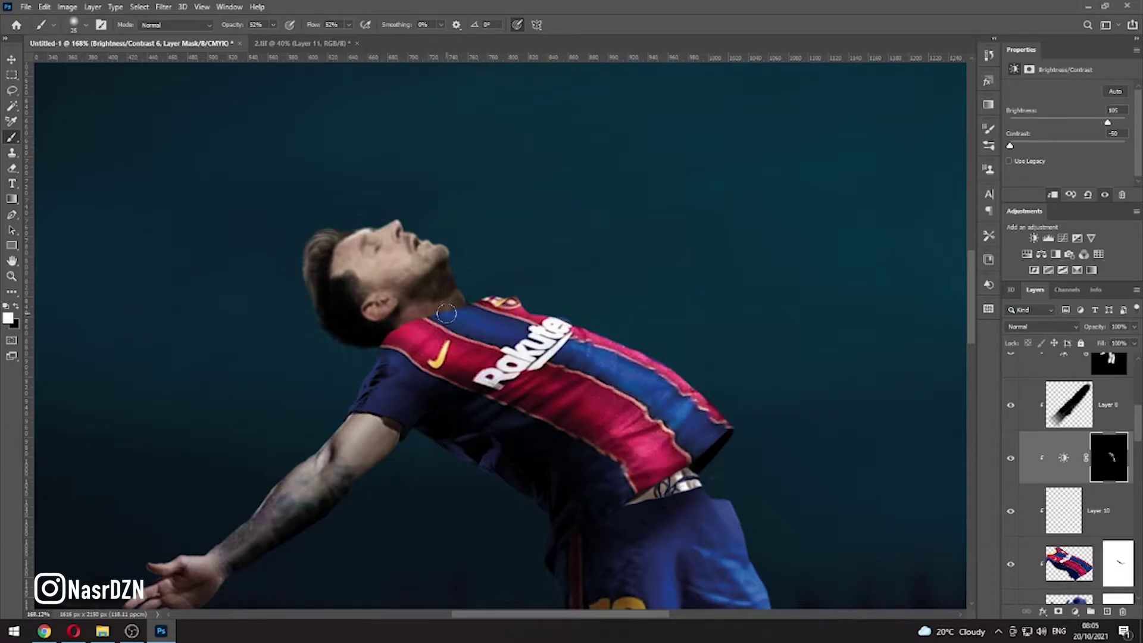
pyautogui.scroll(-2, 446, 314)
pyautogui.scroll(-2, 446, 314)
pyautogui.scroll(-3, 1105, 442)
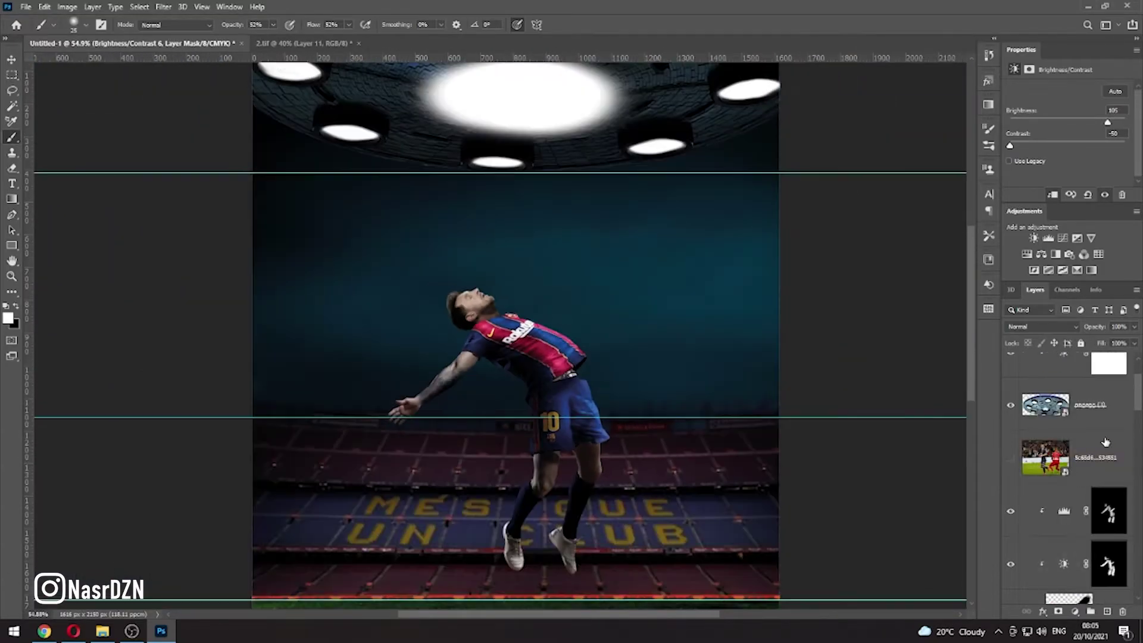
pyautogui.click(304, 43)
# Stamp rotated light beams with a light-beam brush preset
pyautogui.click(74, 25)
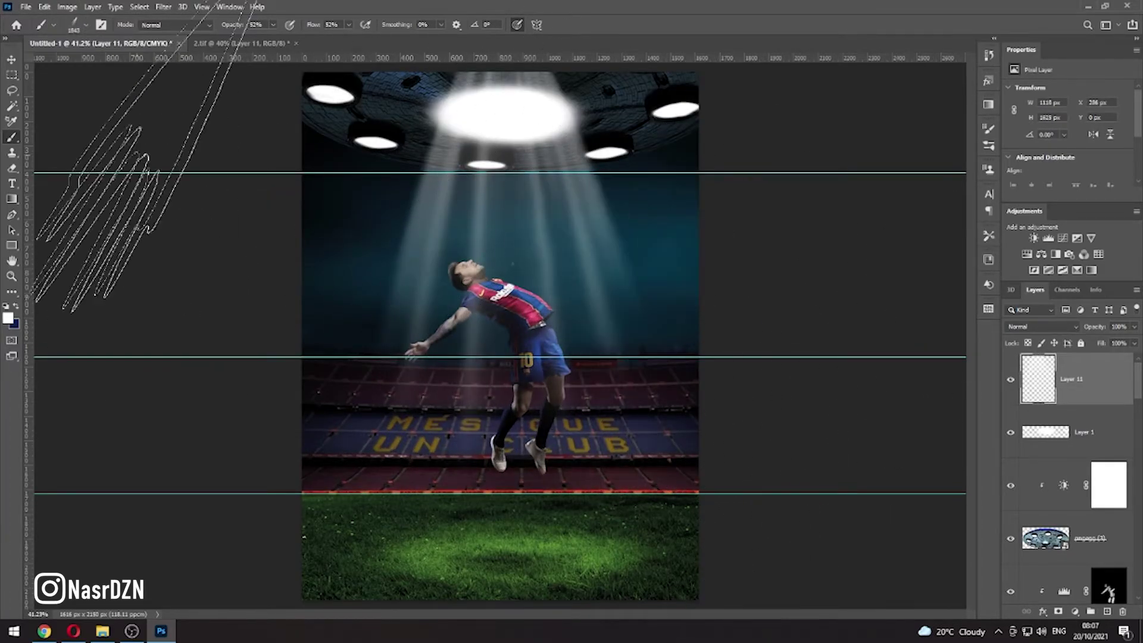
pyautogui.click(86, 25)
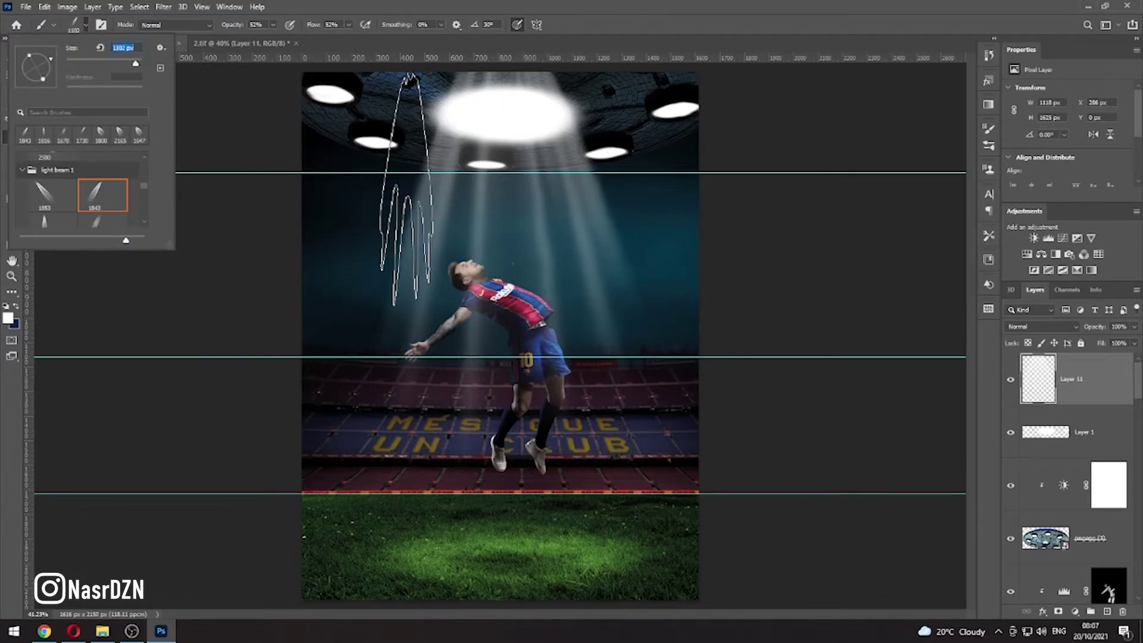
pyautogui.press('Escape')
pyautogui.click(86, 25)
pyautogui.press('Escape')
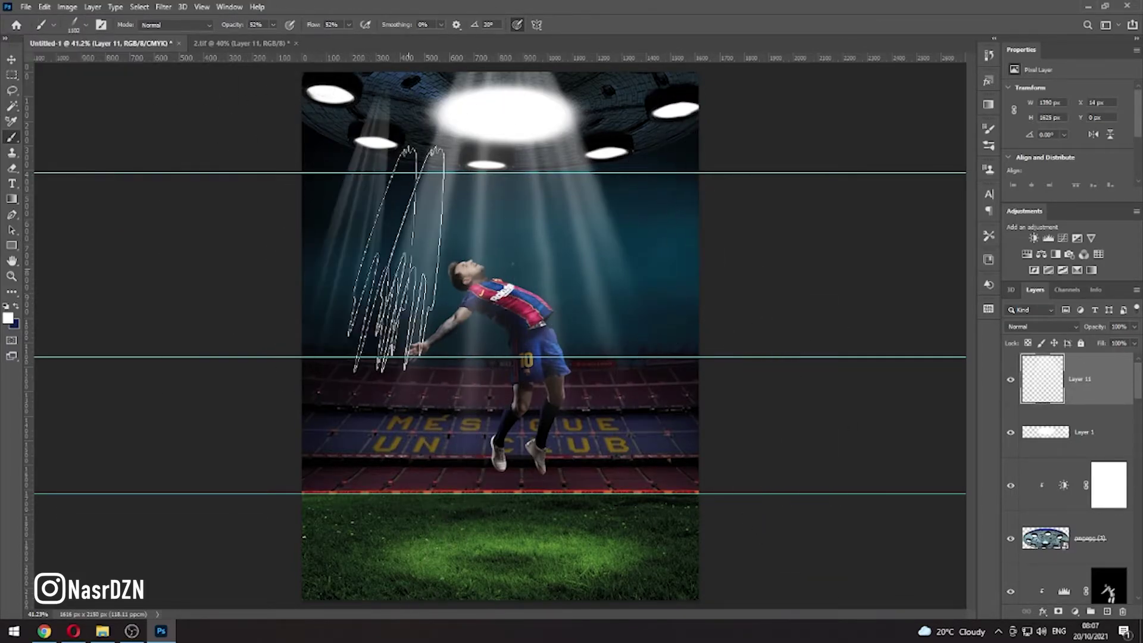
pyautogui.click(85, 25)
pyautogui.press('Escape')
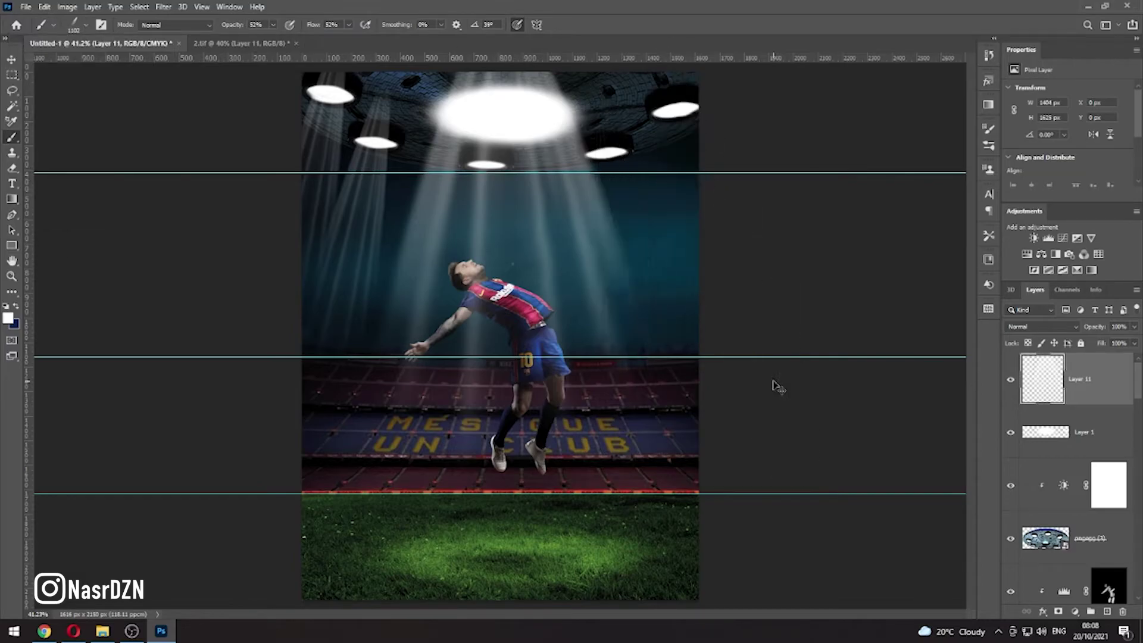
# Add a mask to beam layer Layer 11 and choose a black hard round brush
pyautogui.click(1058, 611)
pyautogui.click(85, 24)
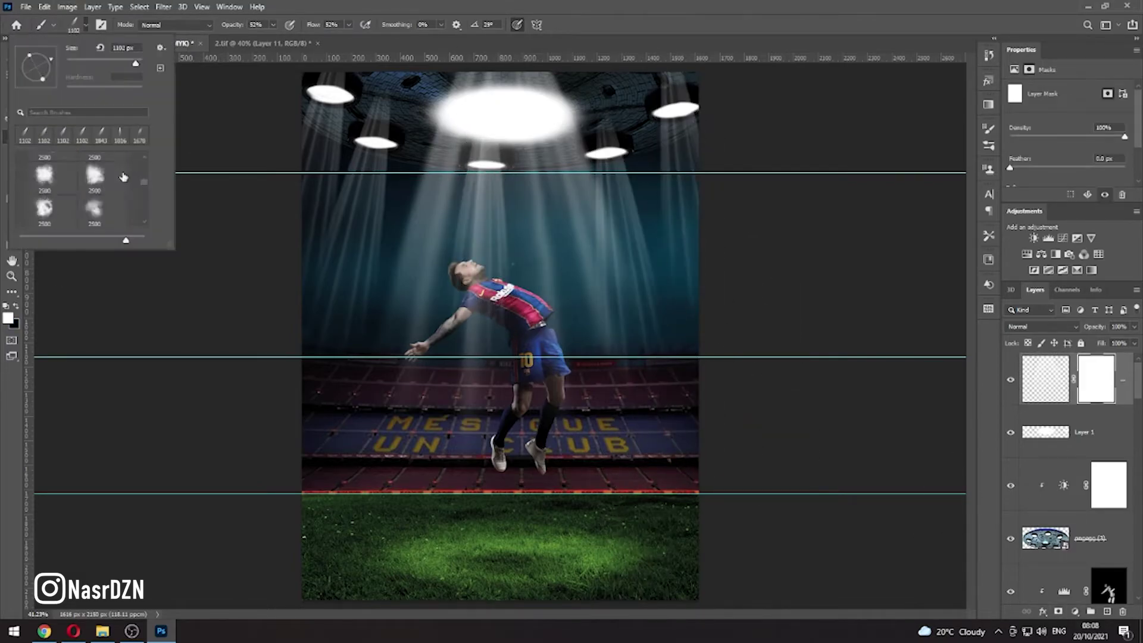
pyautogui.press('Escape')
pyautogui.press('x')
pyautogui.click(86, 24)
pyautogui.click(95, 185)
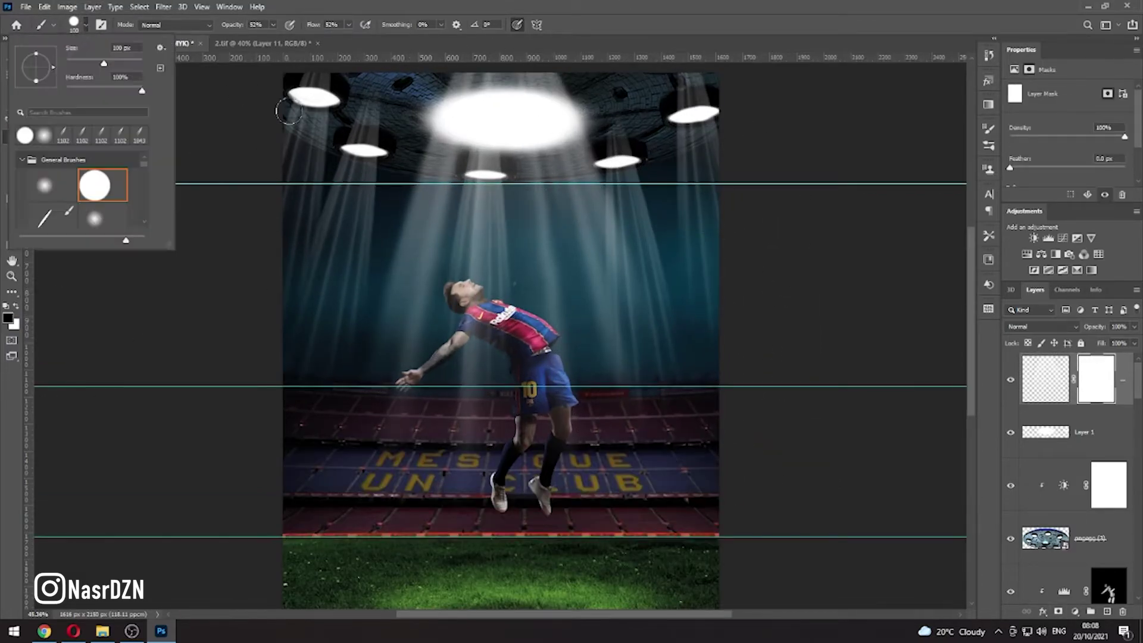
pyautogui.press('Escape')
# Fade part of the beam on its mask with a 401 px brush at 26% opacity
pyautogui.scroll(2, 580, 88)
pyautogui.click(273, 25)
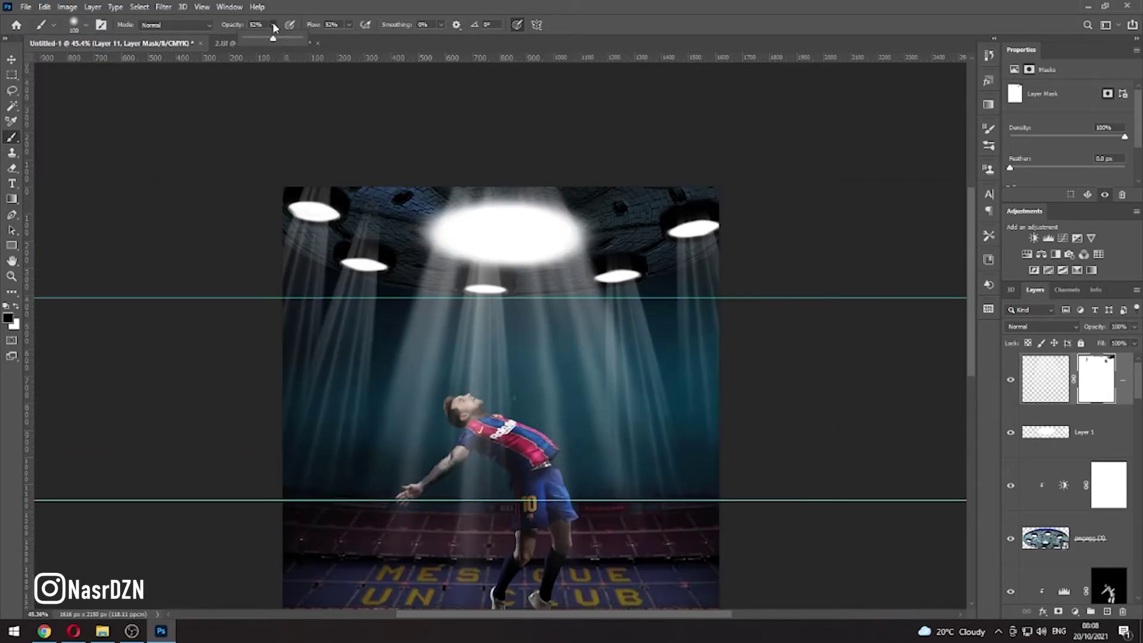
pyautogui.scroll(-2, 554, 310)
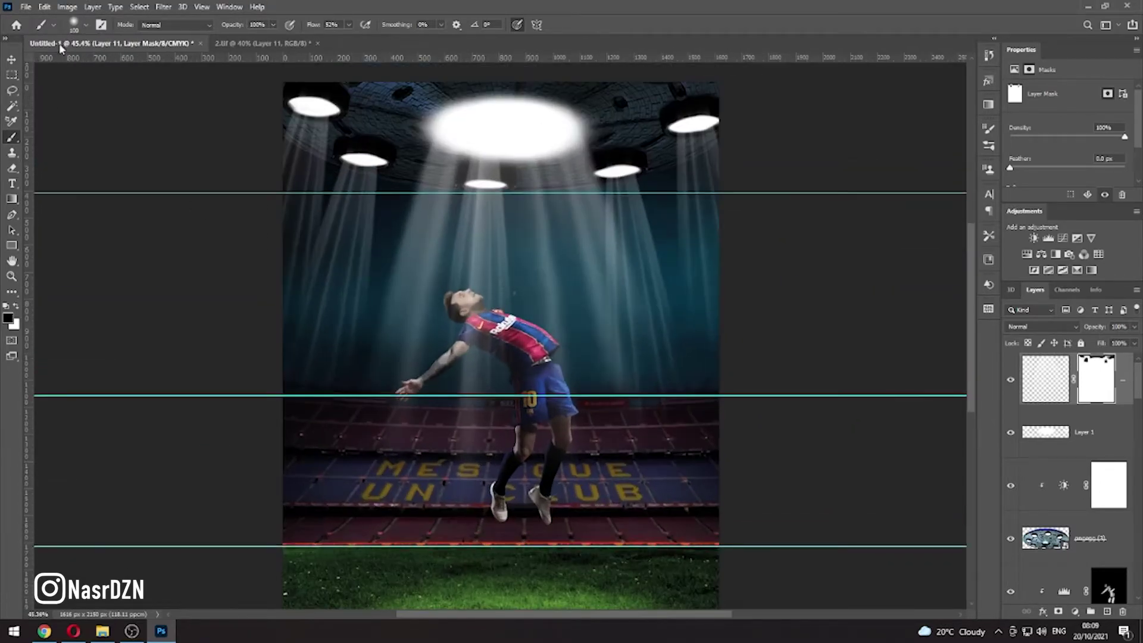
pyautogui.rightClick(555, 309)
pyautogui.write('401')
pyautogui.press('Return')
pyautogui.press('2')
pyautogui.press('6')
pyautogui.moveTo(481, 214); pyautogui.dragTo(472, 375)
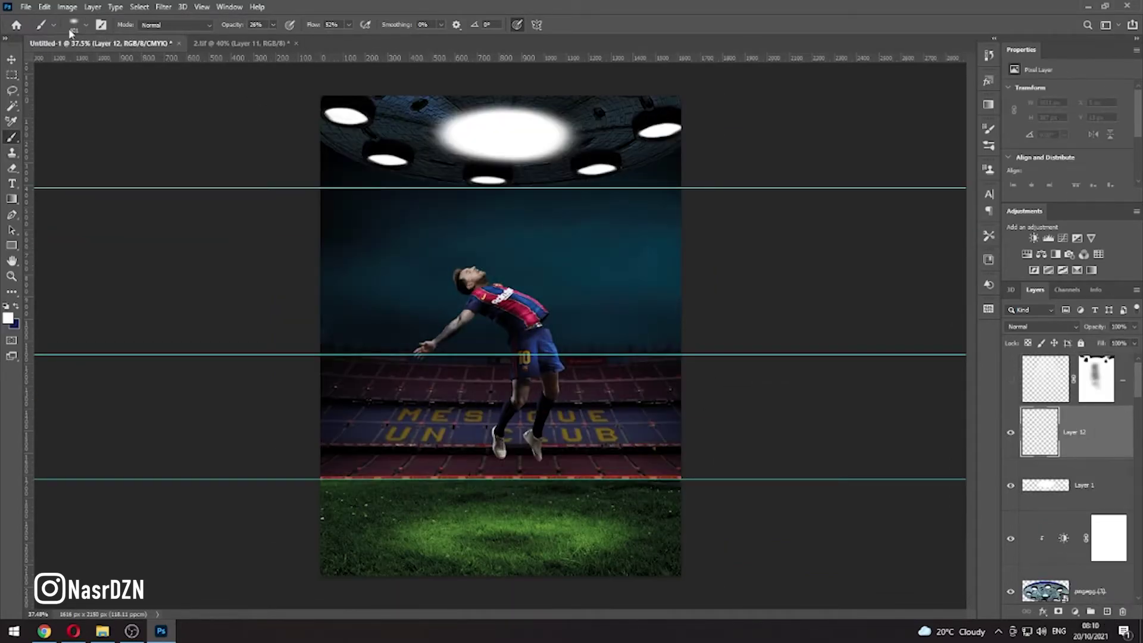
# Stamp a 1647 px light-ray beam from the UFO centre onto the player at full opacity
pyautogui.doubleClick(102, 203)
pyautogui.click(85, 24)
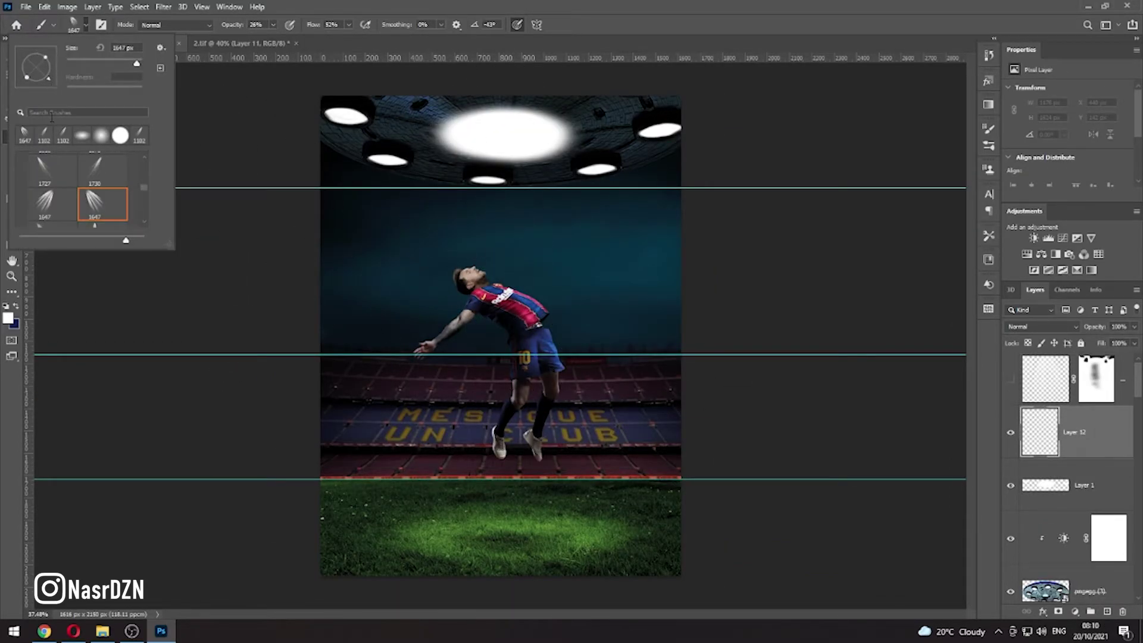
pyautogui.press('Escape')
pyautogui.press('0')
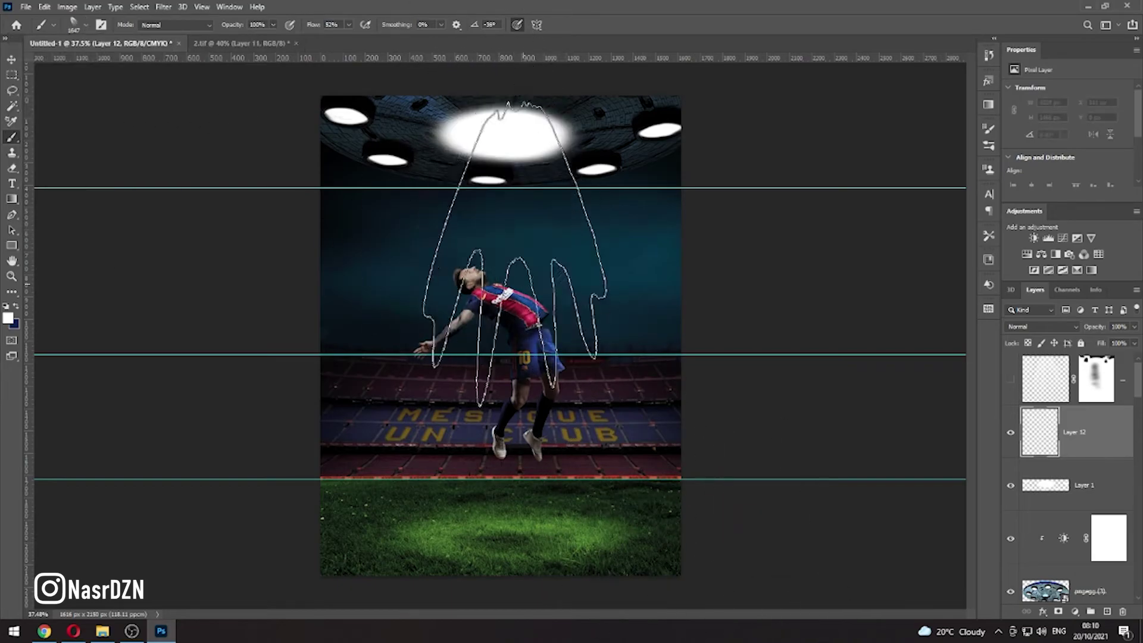
pyautogui.click(502, 225)
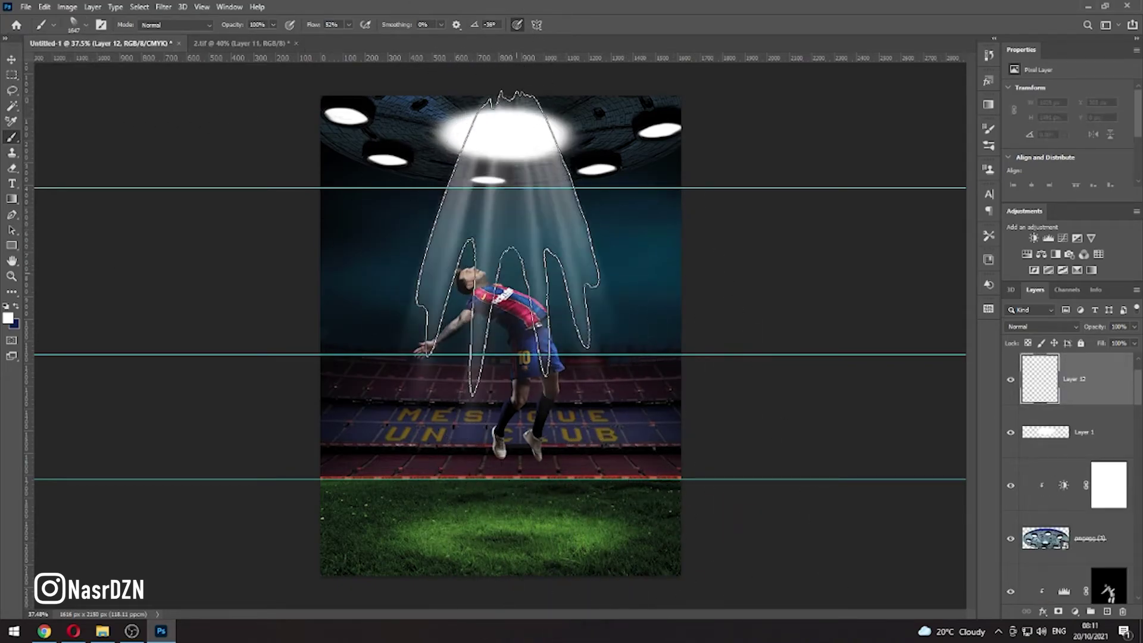
# On a new layer, stamp 28° beams from the upper-left UFO lights with the 1730 px brush
pyautogui.click(1107, 612)
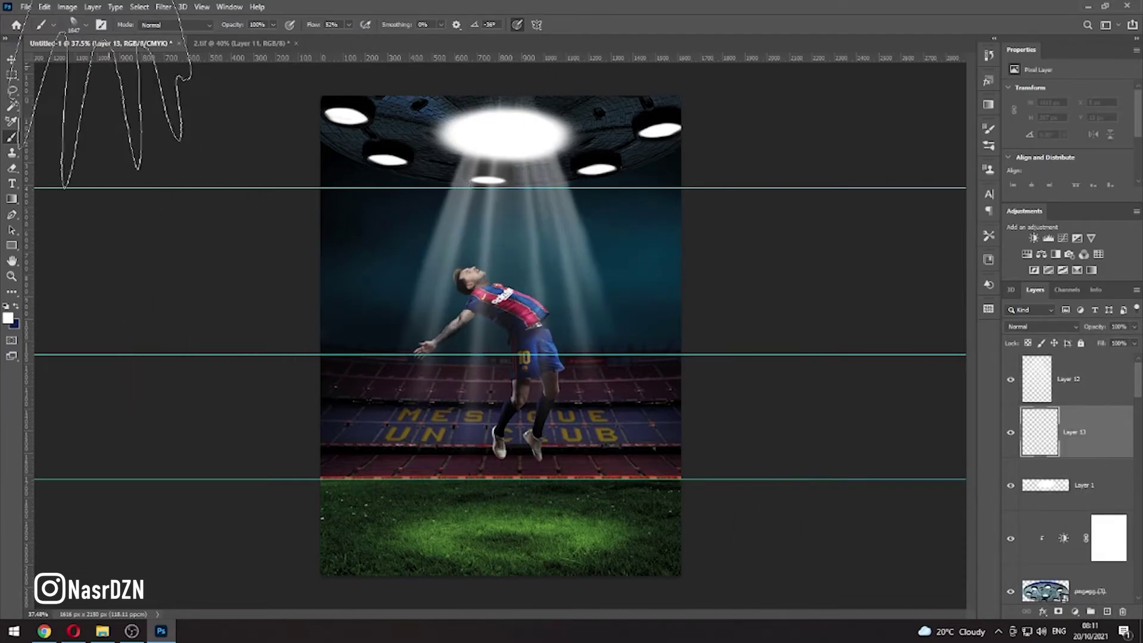
pyautogui.rightClick(53, 66)
pyautogui.doubleClick(102, 199)
pyautogui.rightClick(52, 66)
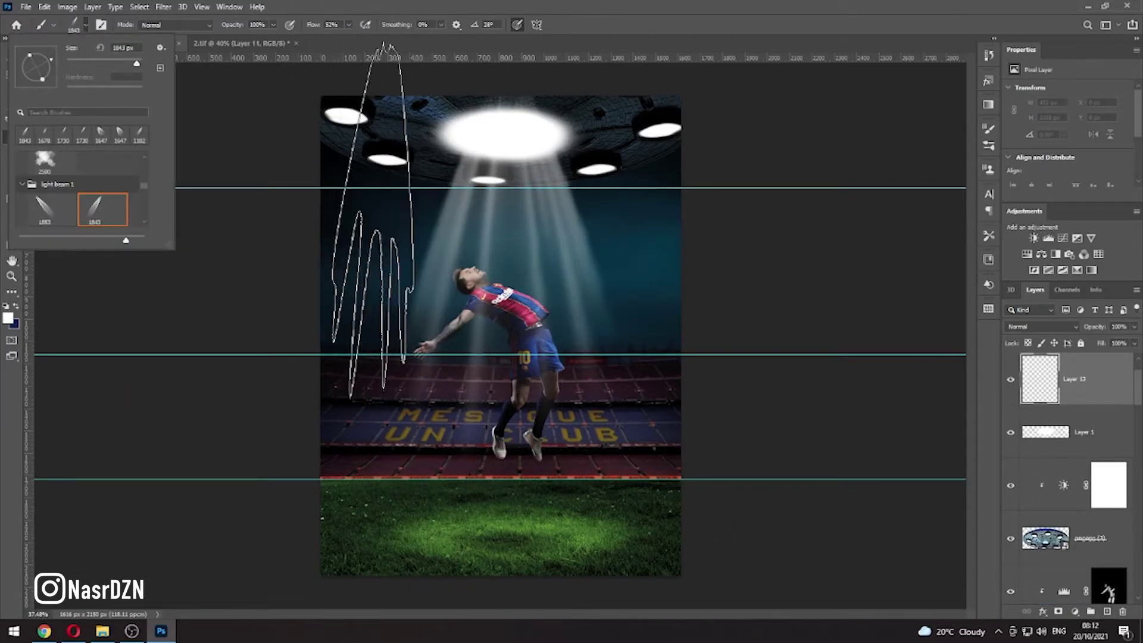
pyautogui.press('Return')
pyautogui.click(383, 187)
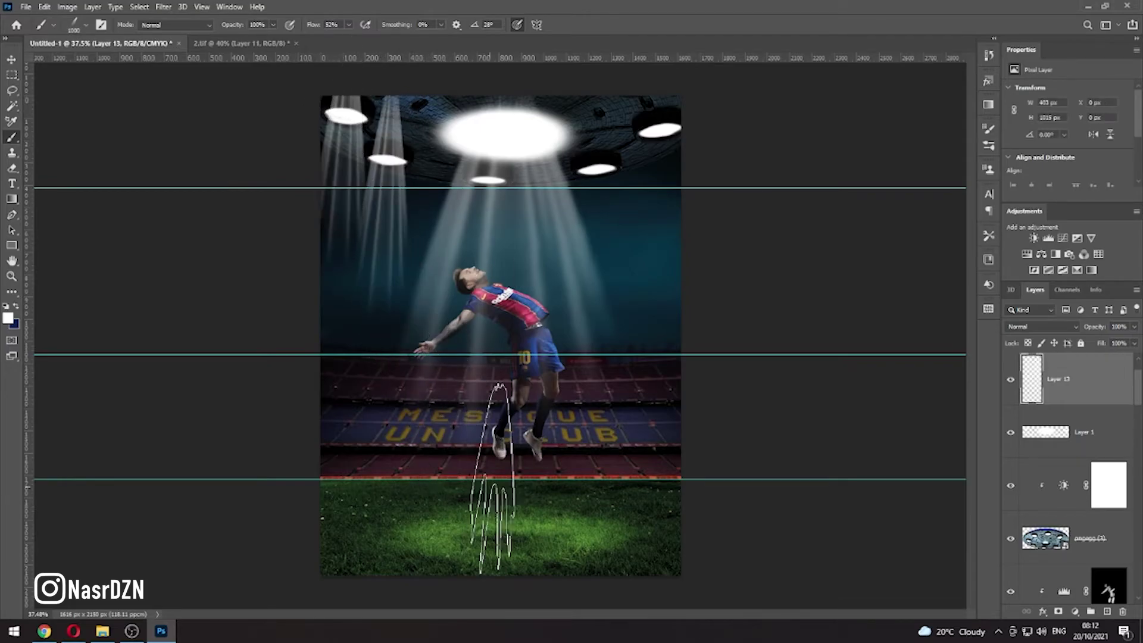
pyautogui.click(83, 26)
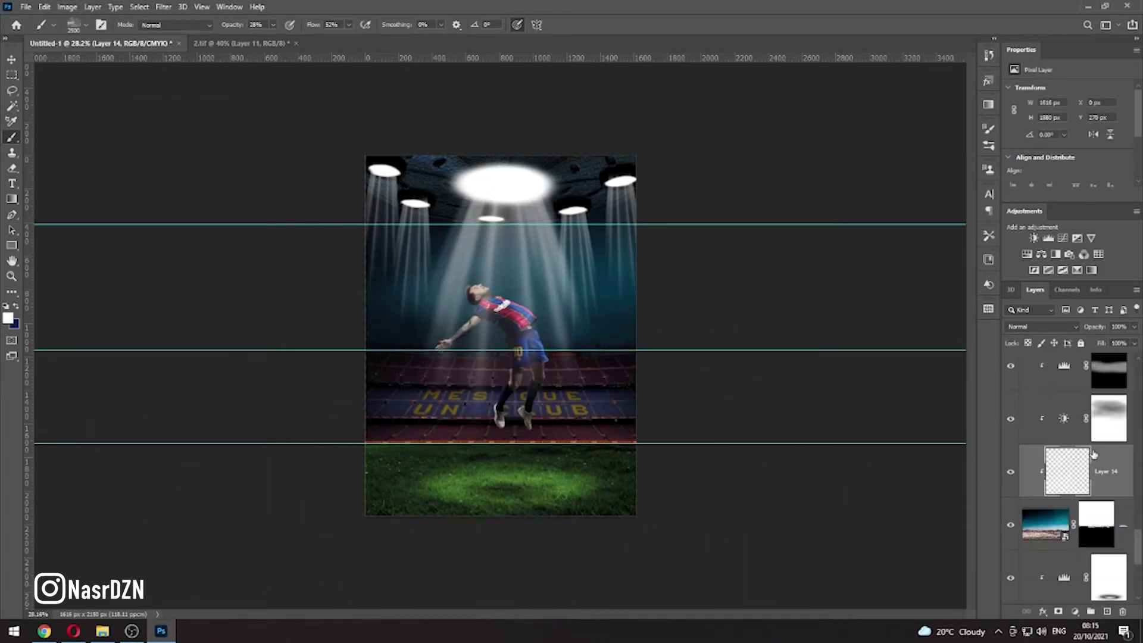
# Paint cloudy haze and soft white light over the grass and lower stadium
pyautogui.click(85, 24)
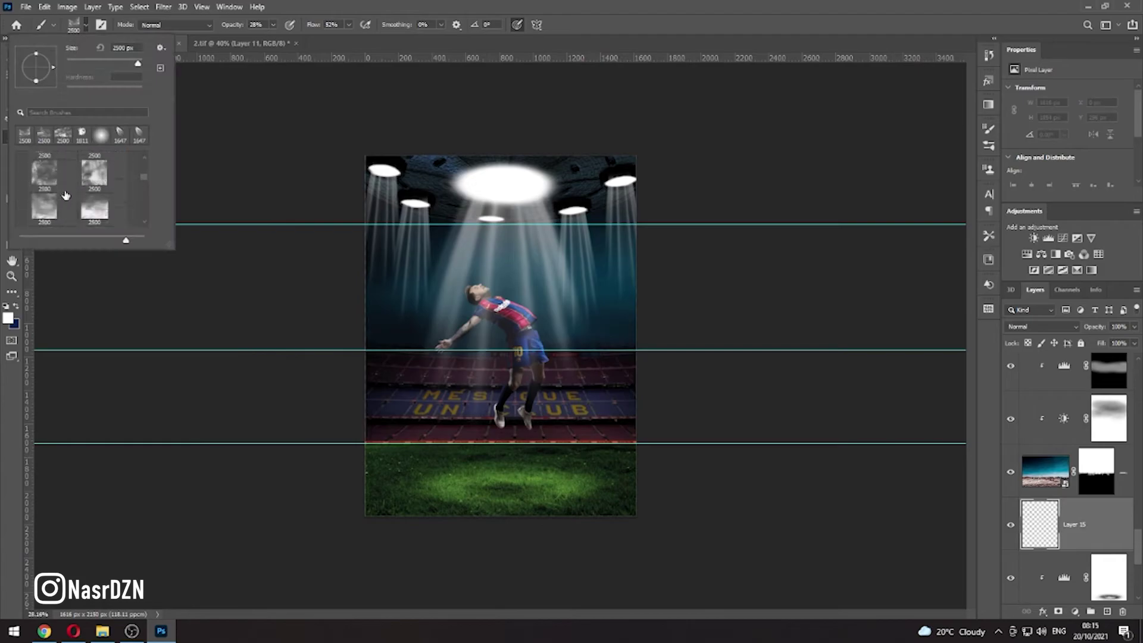
pyautogui.doubleClick(78, 149)
pyautogui.click(500, 446)
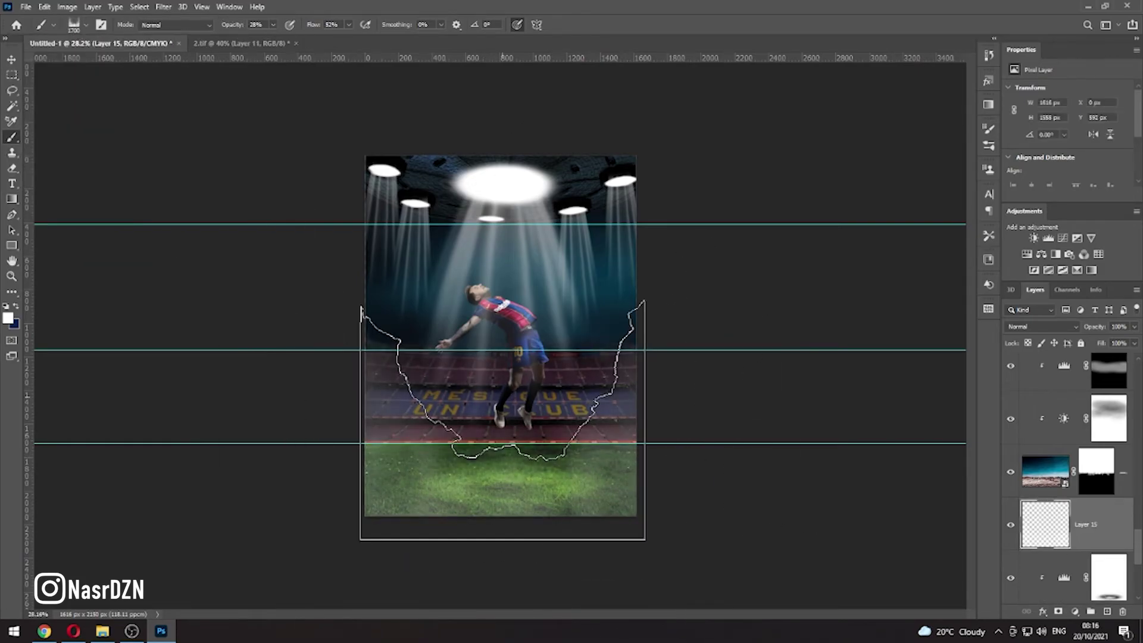
pyautogui.click(1041, 326)
pyautogui.moveTo(1133, 326); pyautogui.dragTo(1114, 342)
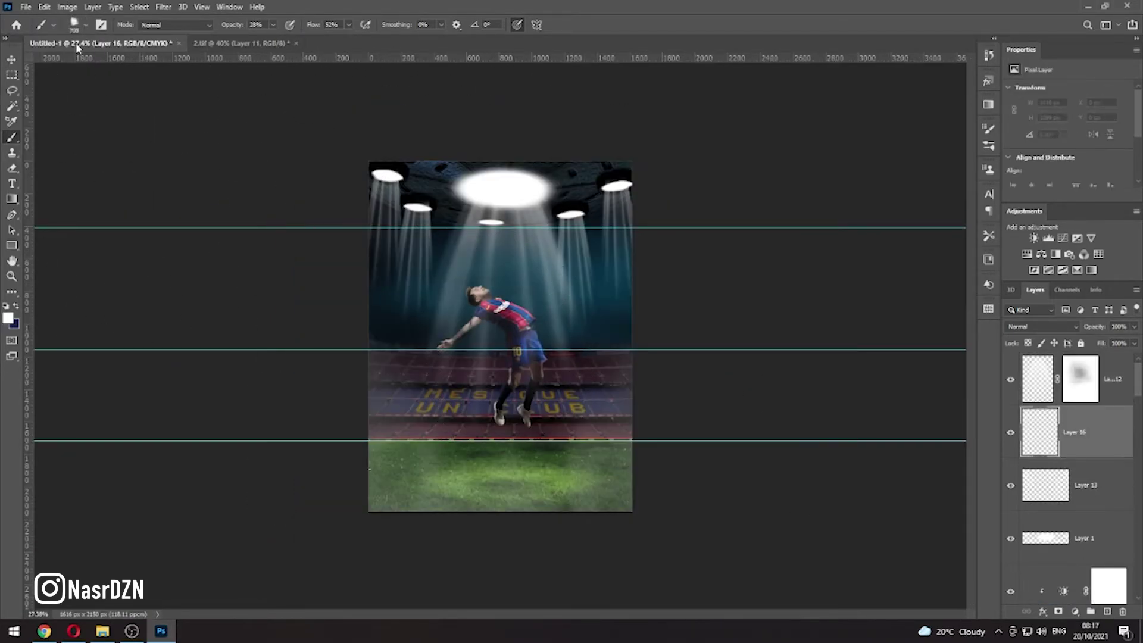
pyautogui.moveTo(455, 238); pyautogui.dragTo(652, 330)
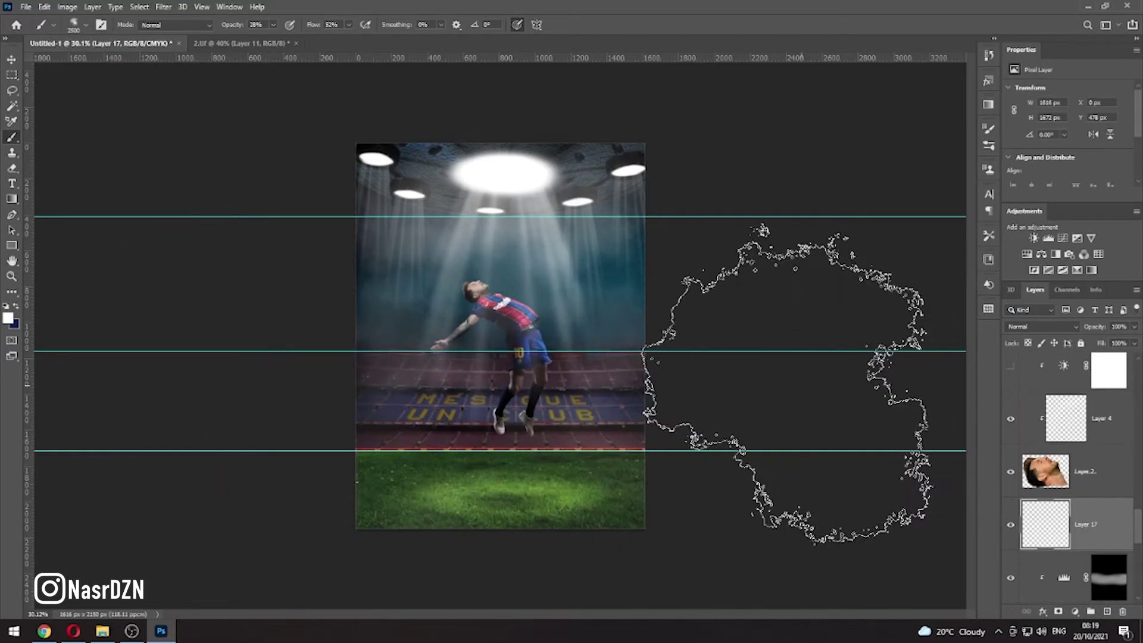
# Delete the grass adjustment's mask and set a smaller soft brush to about 30% opacity
pyautogui.rightClick(1108, 481)
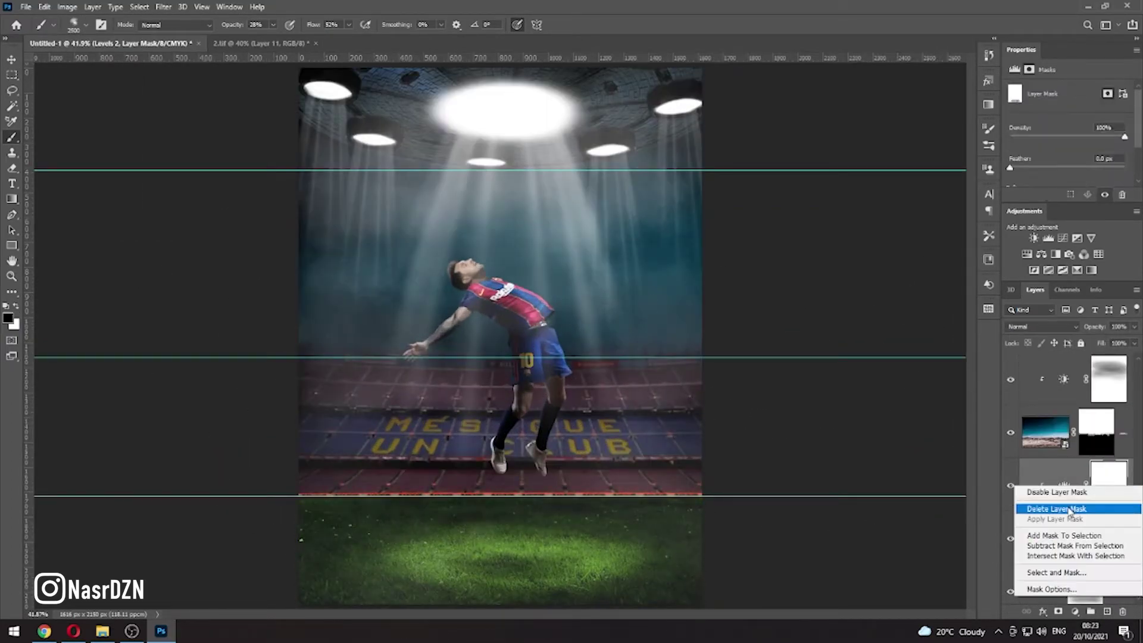
pyautogui.click(1056, 509)
pyautogui.click(84, 25)
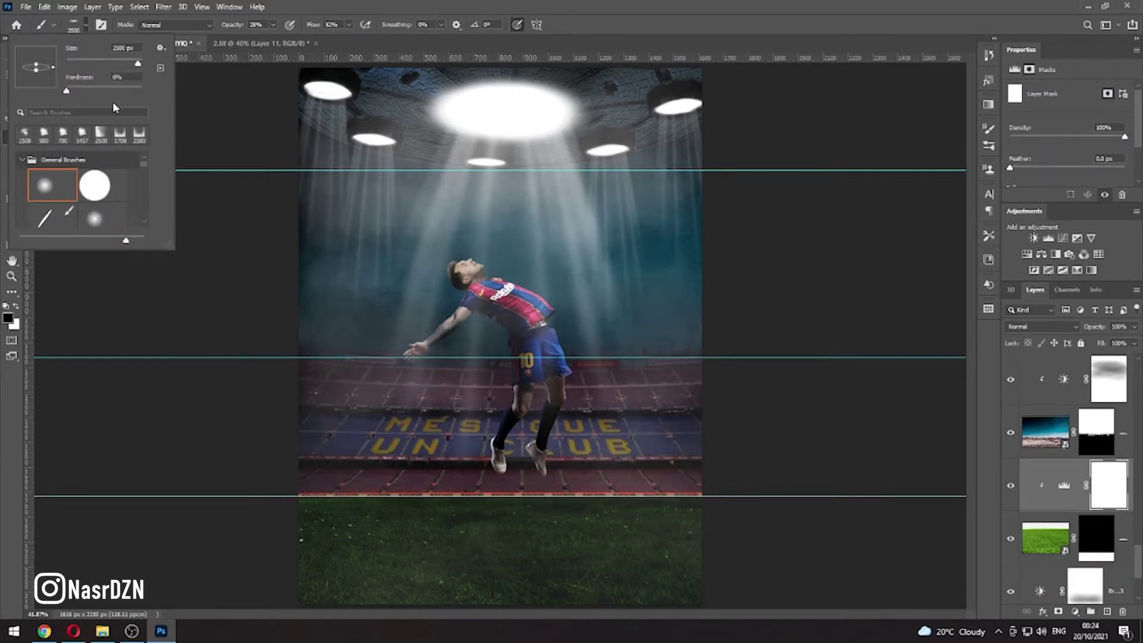
pyautogui.click(529, 567)
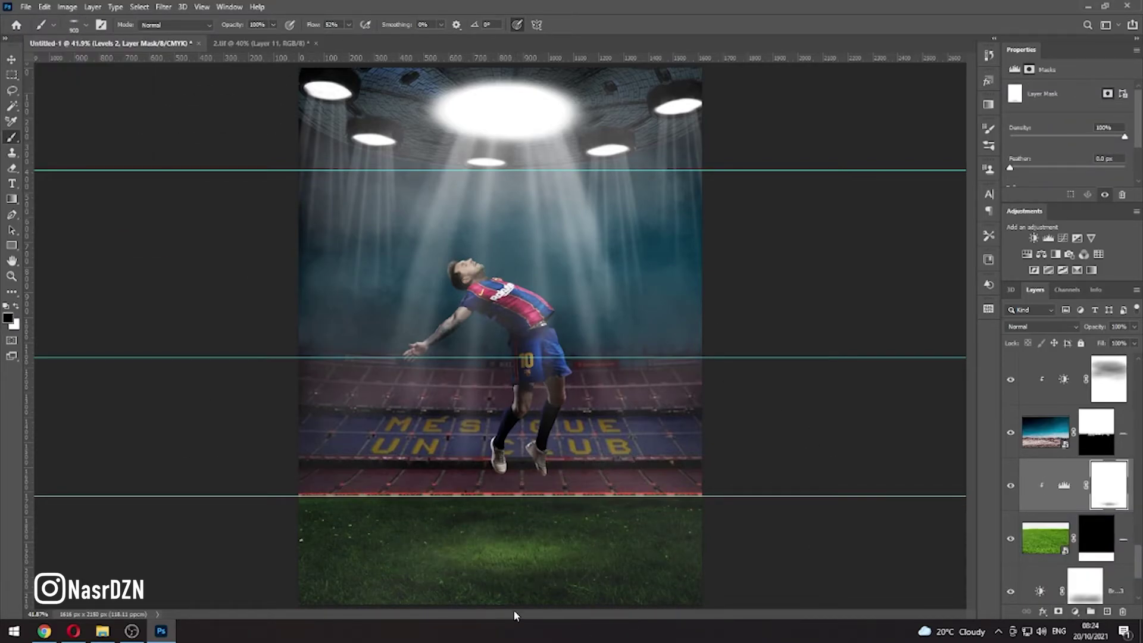
pyautogui.moveTo(273, 24); pyautogui.dragTo(235, 38)
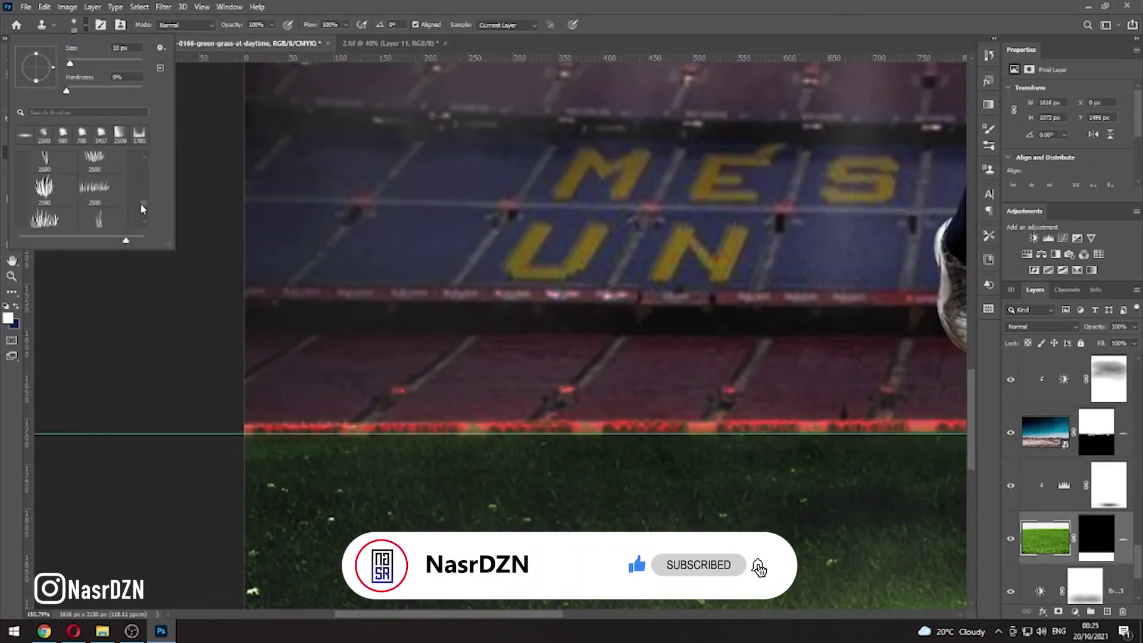
# Pick a smaller grass-blade brush and rasterize the grass layer
pyautogui.click(94, 186)
pyautogui.press('Return')
pyautogui.scroll(5, 356, 461)
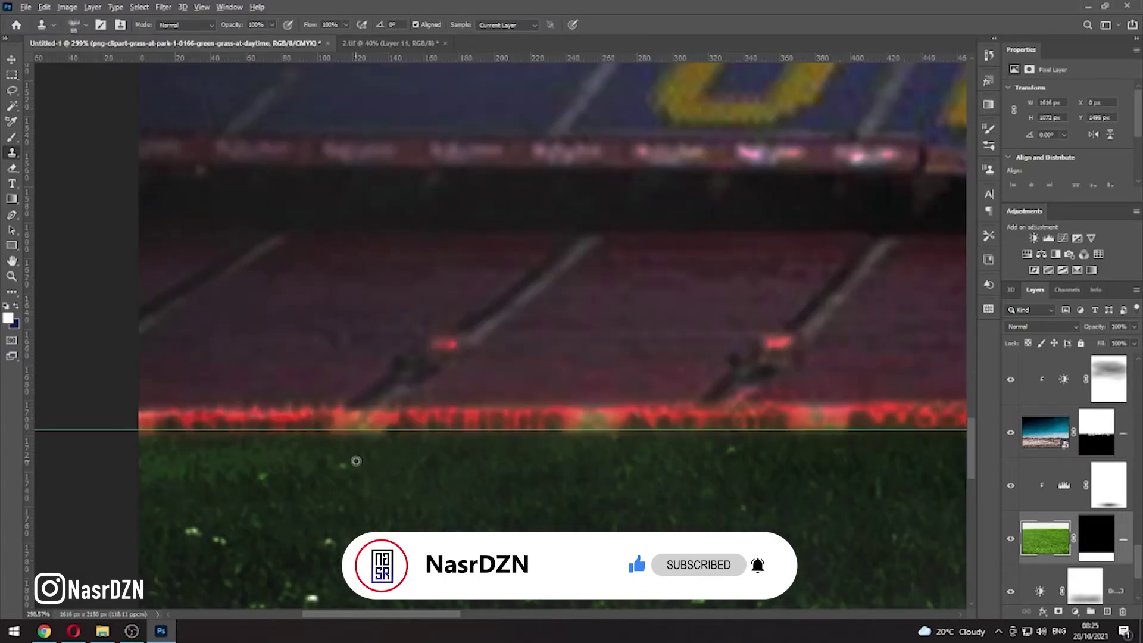
pyautogui.click(438, 417)
pyautogui.click(554, 240)
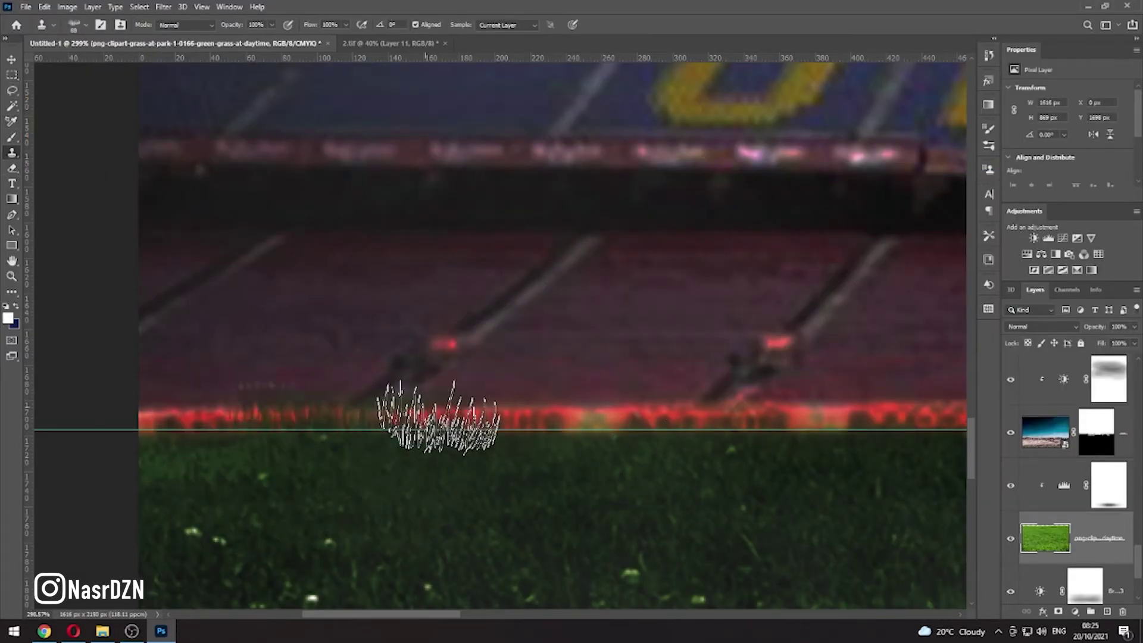
pyautogui.press('[')
pyautogui.press('[')
# Work the grass brush along the pitch's top edge, then fit the composition on screen
pyautogui.scroll(-1, 403, 429)
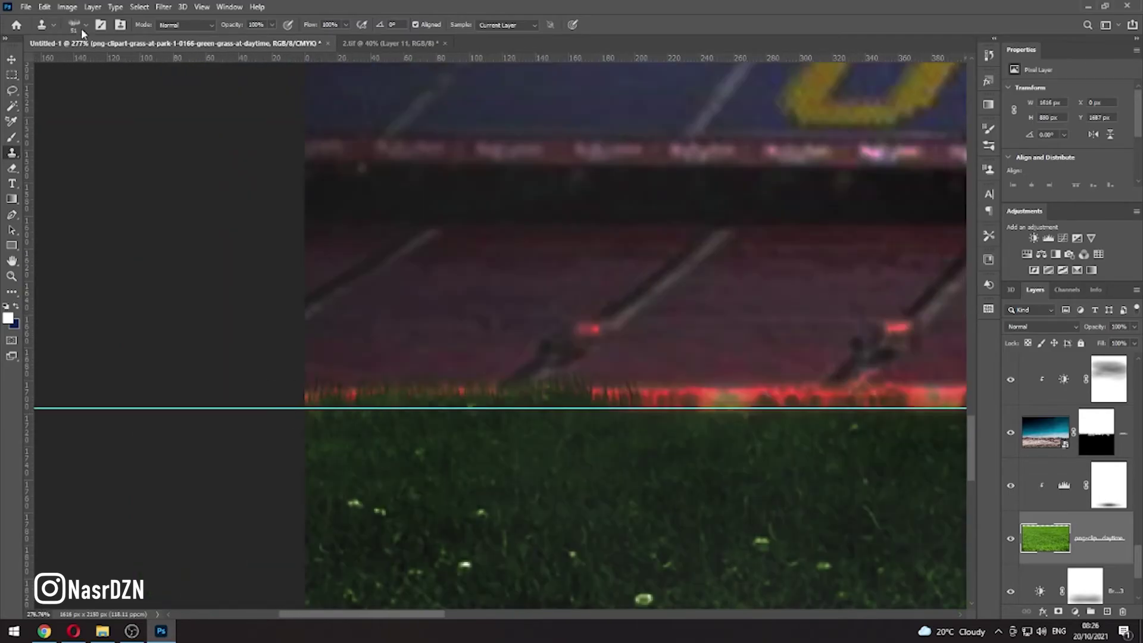
pyautogui.click(74, 25)
pyautogui.press('Return')
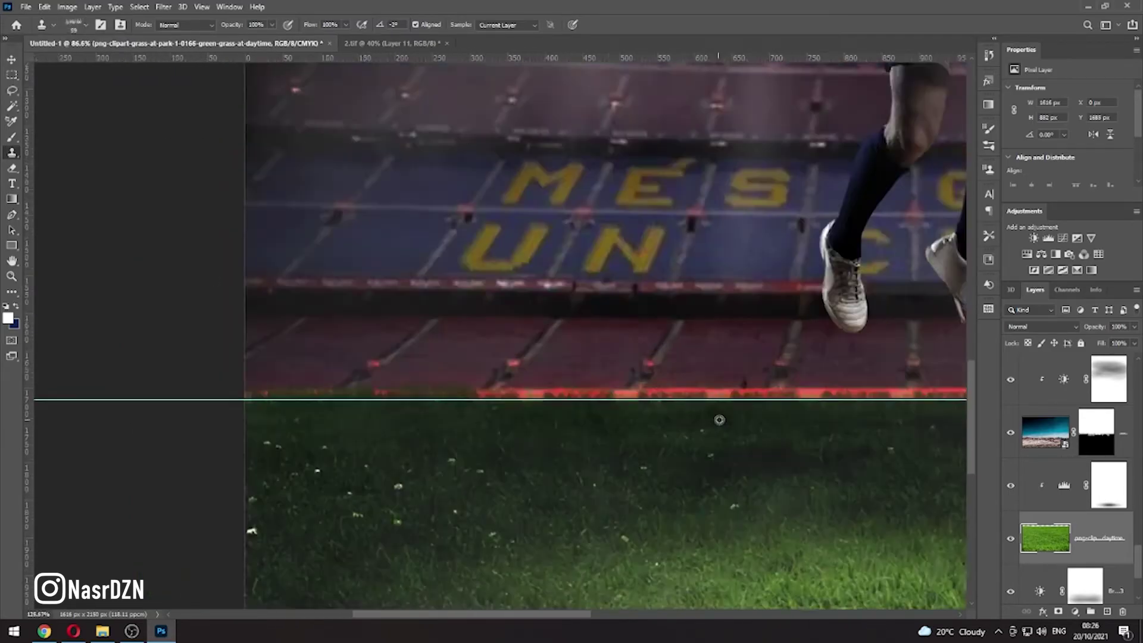
pyautogui.scroll(-2, 553, 413)
pyautogui.hscroll(3, 554, 408)
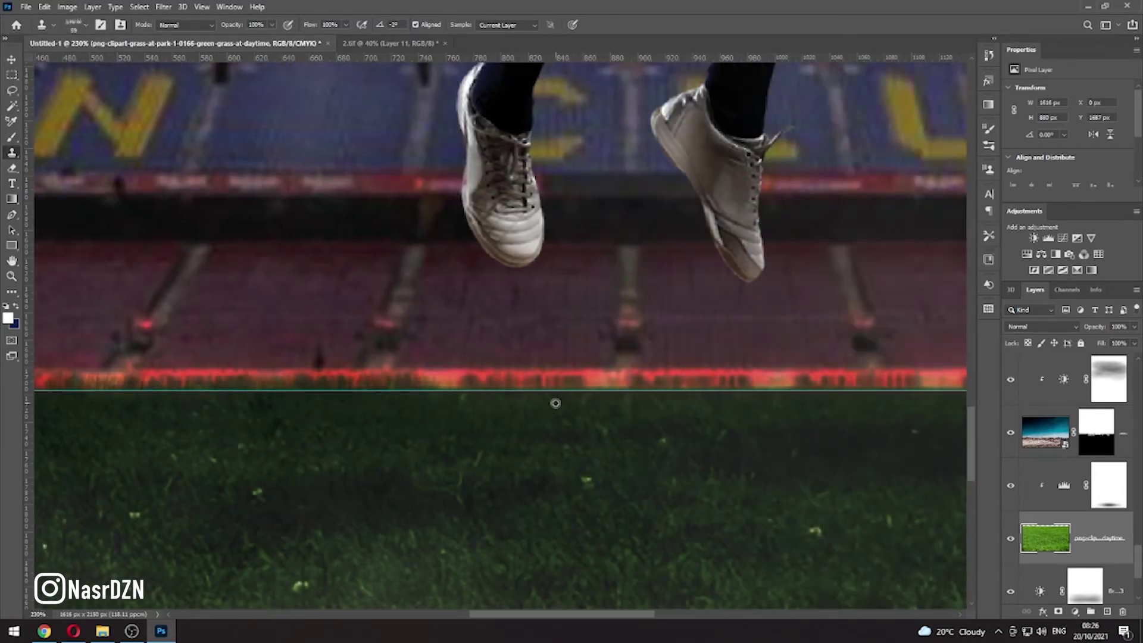
pyautogui.hscroll(2, 407, 400)
pyautogui.hscroll(6, 476, 404)
pyautogui.hscroll(4, 535, 409)
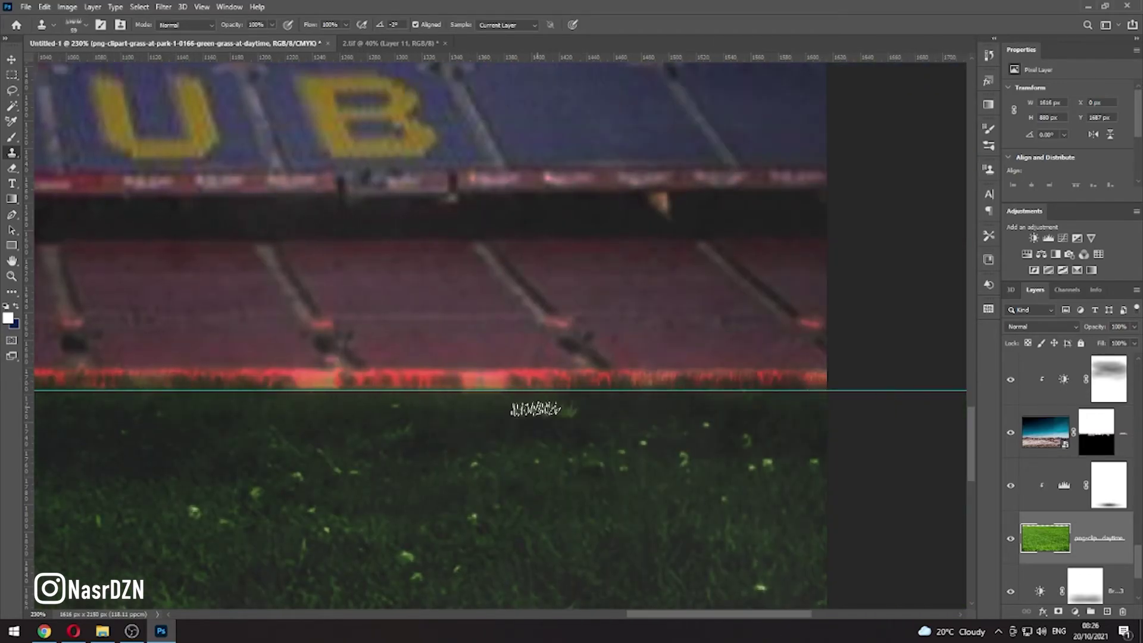
pyautogui.hotkey('ctrl', '0')
# Select the UFO layer and add a new empty layer above it
pyautogui.scroll(3, 1047, 476)
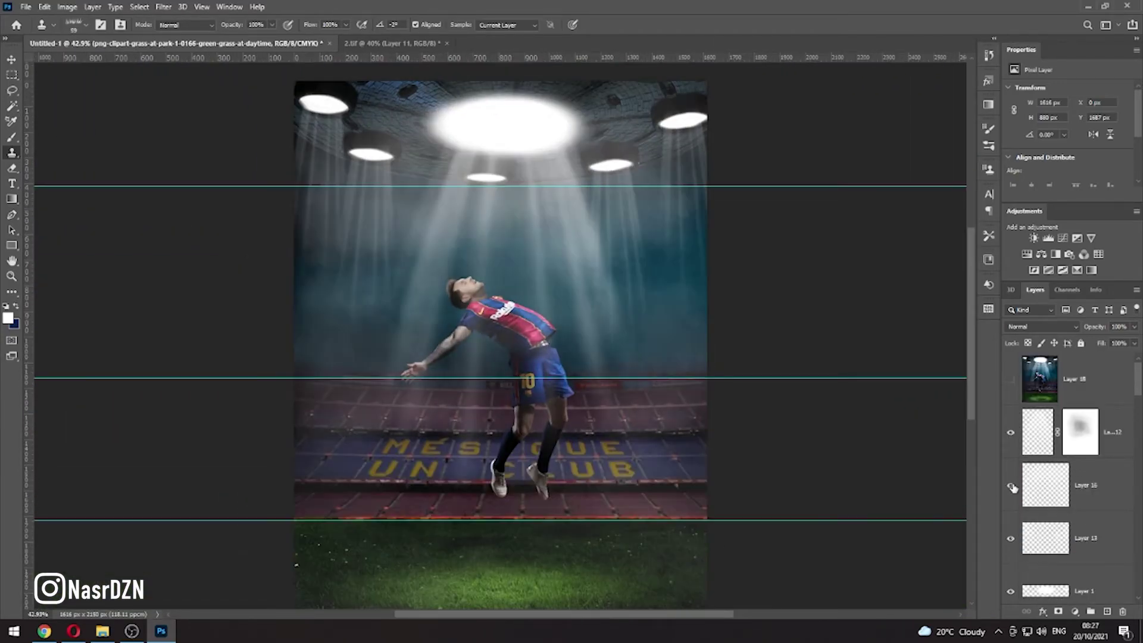
pyautogui.scroll(-1, 1047, 476)
pyautogui.click(1095, 538)
pyautogui.press('b')
pyautogui.scroll(5, 510, 292)
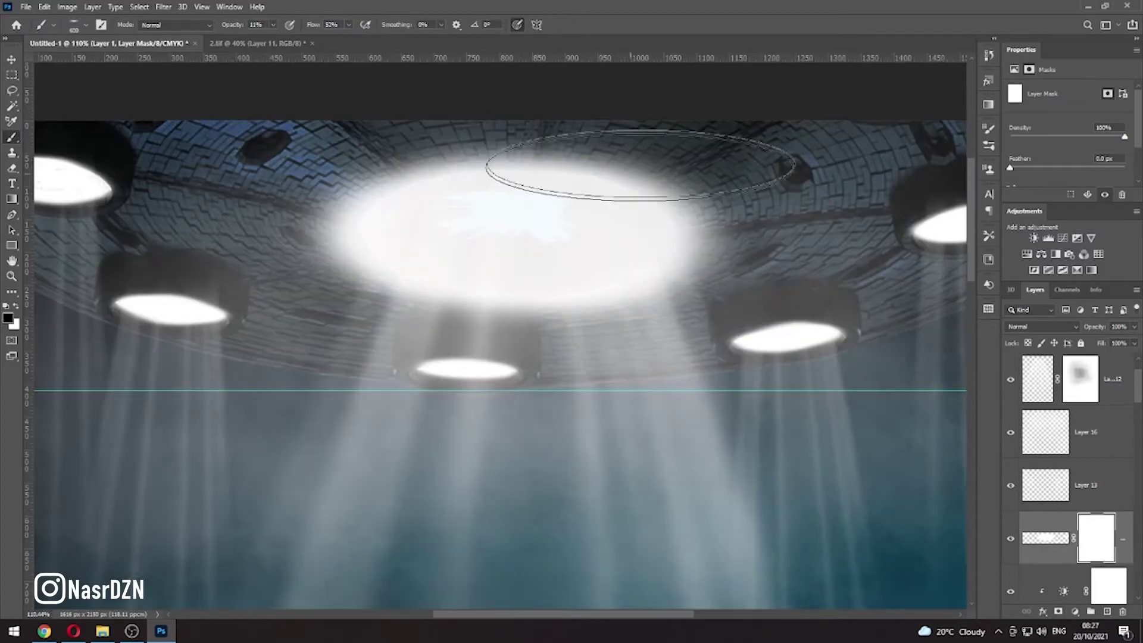
pyautogui.click(1106, 612)
# Stamp a white oval over the UFO's central opening with a full-hardness round brush
pyautogui.click(74, 25)
pyautogui.moveTo(139, 63); pyautogui.dragTo(136, 67)
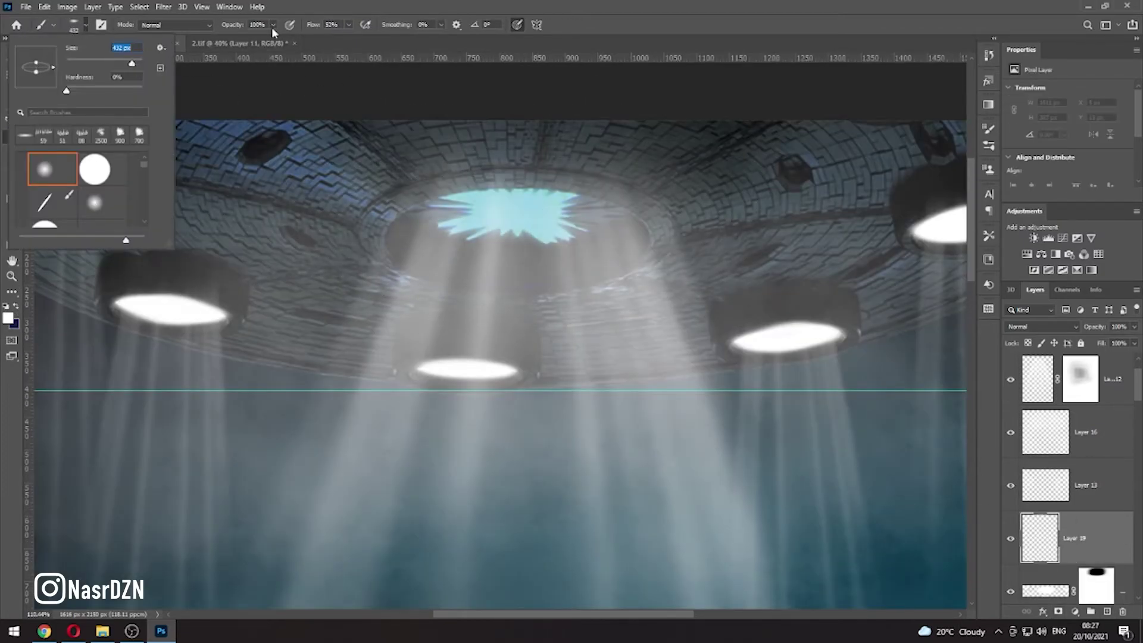
pyautogui.press('Return')
pyautogui.click(73, 25)
pyautogui.click(95, 169)
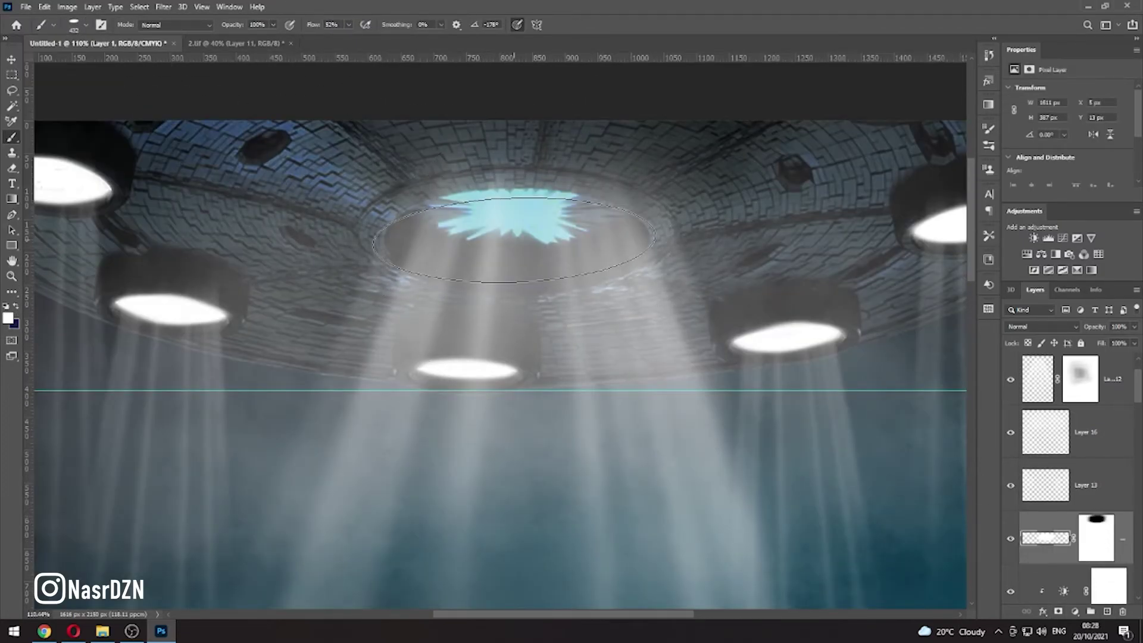
pyautogui.click(516, 243)
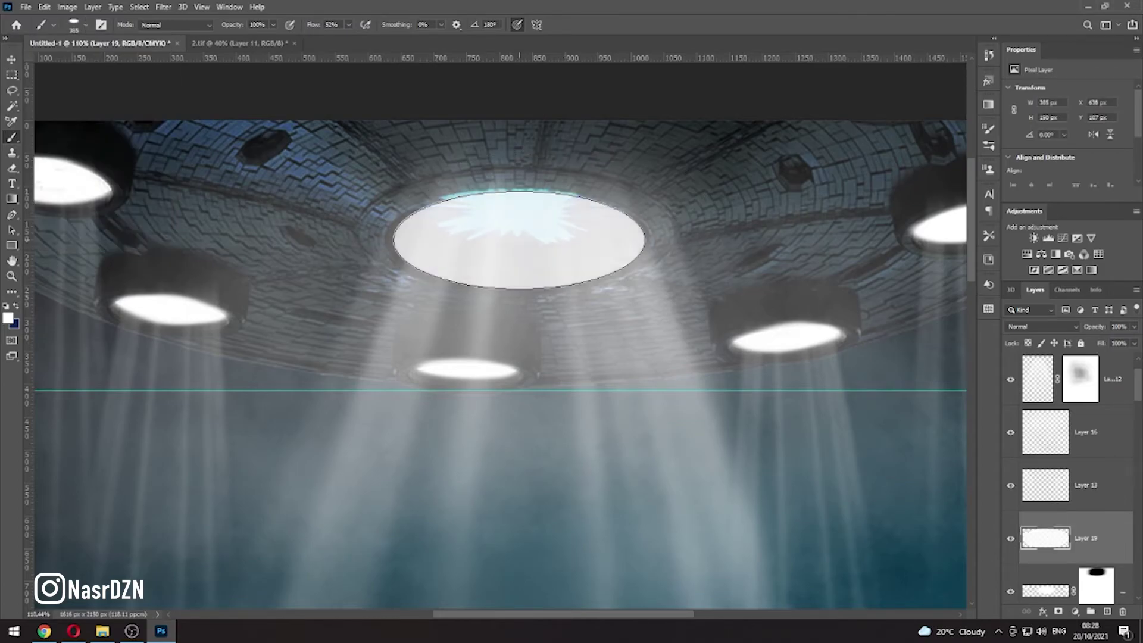
pyautogui.scroll(2, 732, 470)
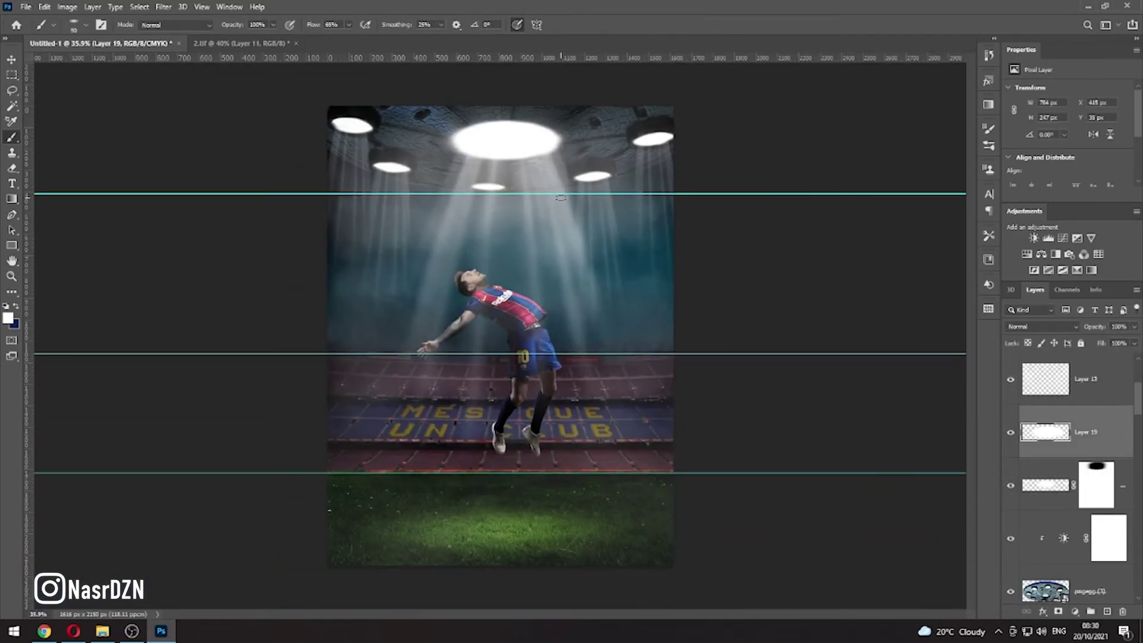
# Convert the stadium copy to a smart object and Gaussian-blur the stands
pyautogui.scroll(-5, 1071, 476)
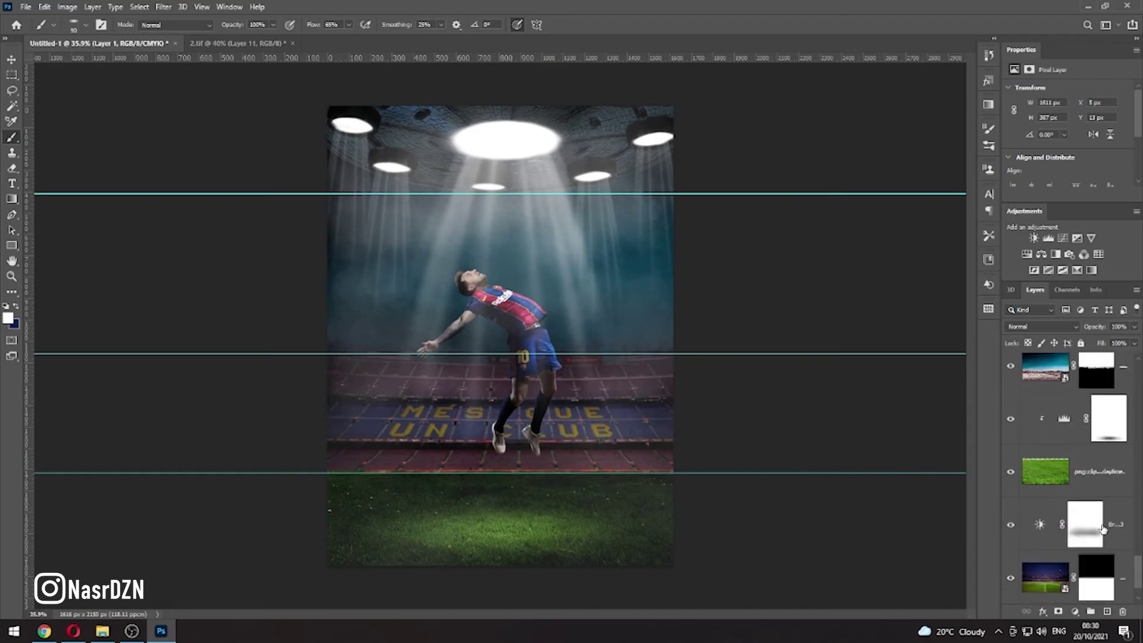
pyautogui.moveTo(1095, 524); pyautogui.dragTo(1117, 572)
pyautogui.rightClick(1117, 572)
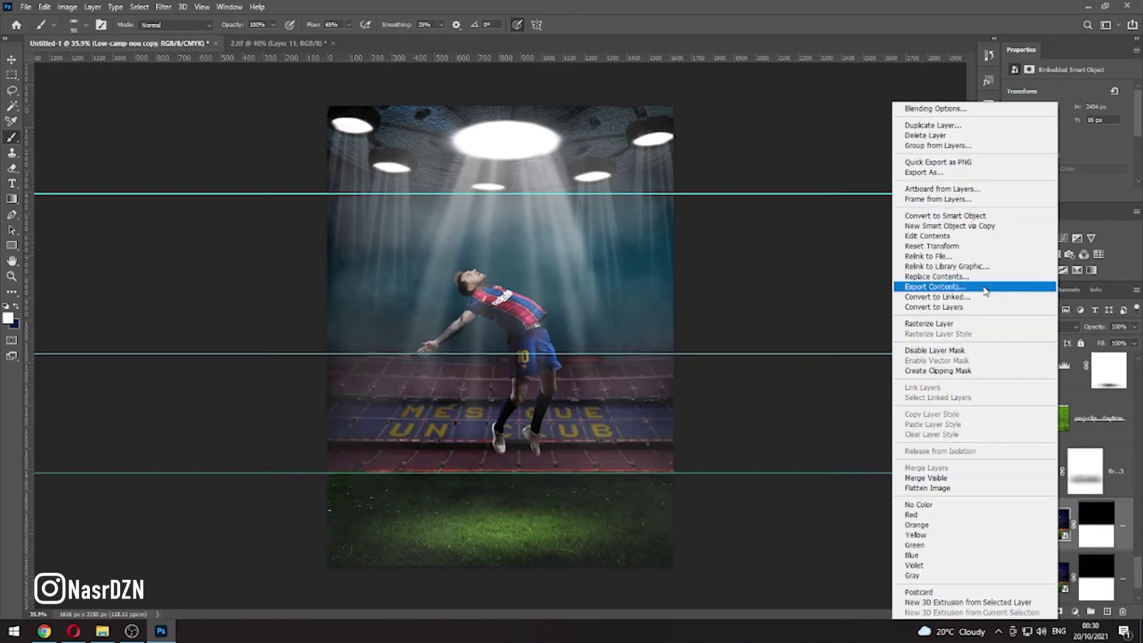
pyautogui.click(982, 286)
pyautogui.click(1030, 260)
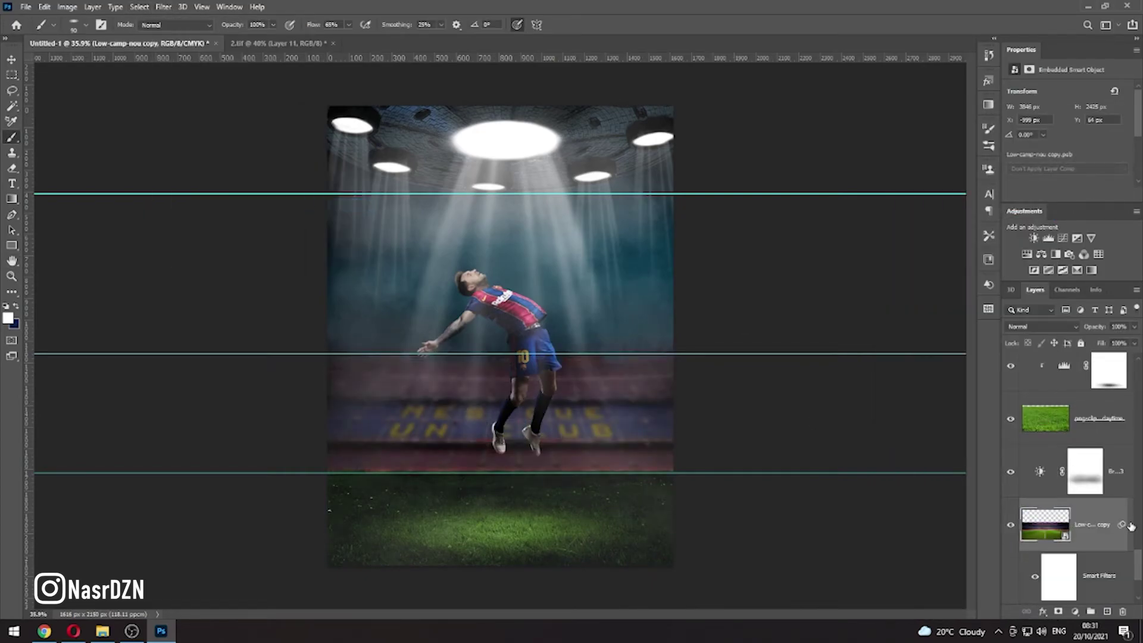
# Mask the blurred stadium copy and set a smaller soft black brush at low opacity
pyautogui.click(1082, 463)
pyautogui.click(73, 25)
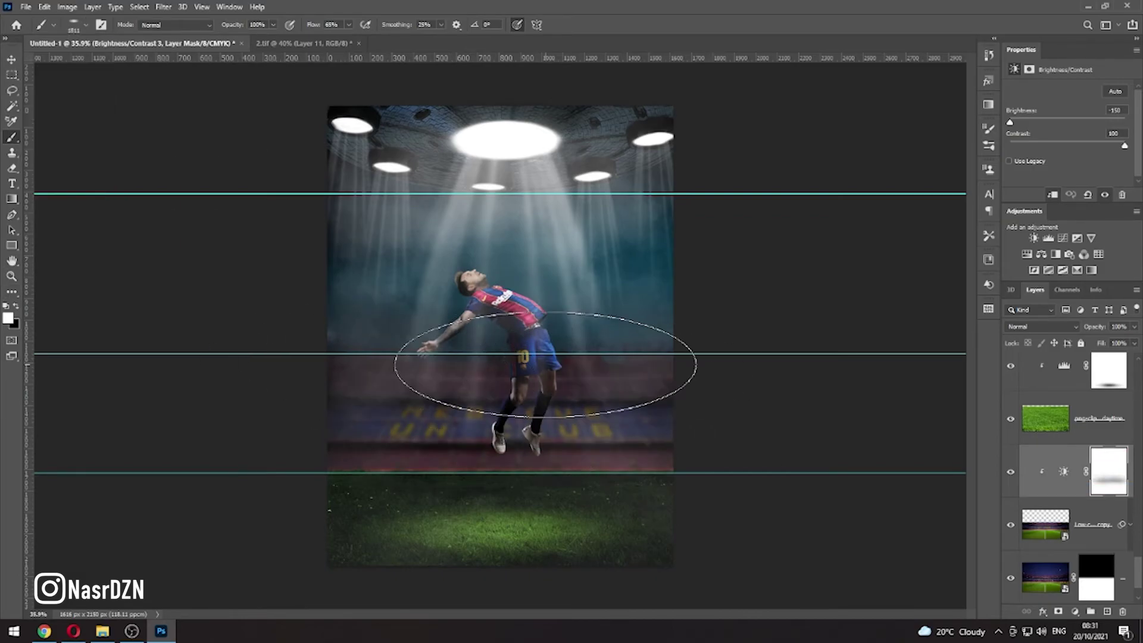
pyautogui.click(1044, 523)
pyautogui.click(1058, 611)
pyautogui.press('x')
pyautogui.press('[')
pyautogui.press('[')
pyautogui.press('[')
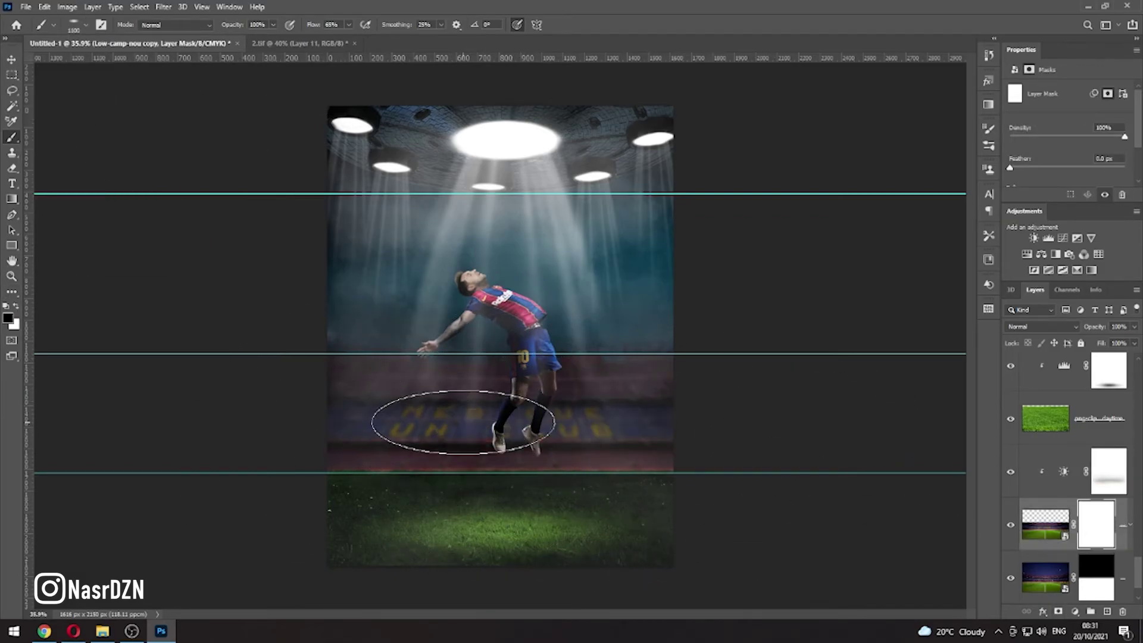
pyautogui.press('2')
pyautogui.press('3')
# Add layer masks to Layer 16 and Layer 13
pyautogui.scroll(-2, 459, 421)
pyautogui.scroll(3, 574, 454)
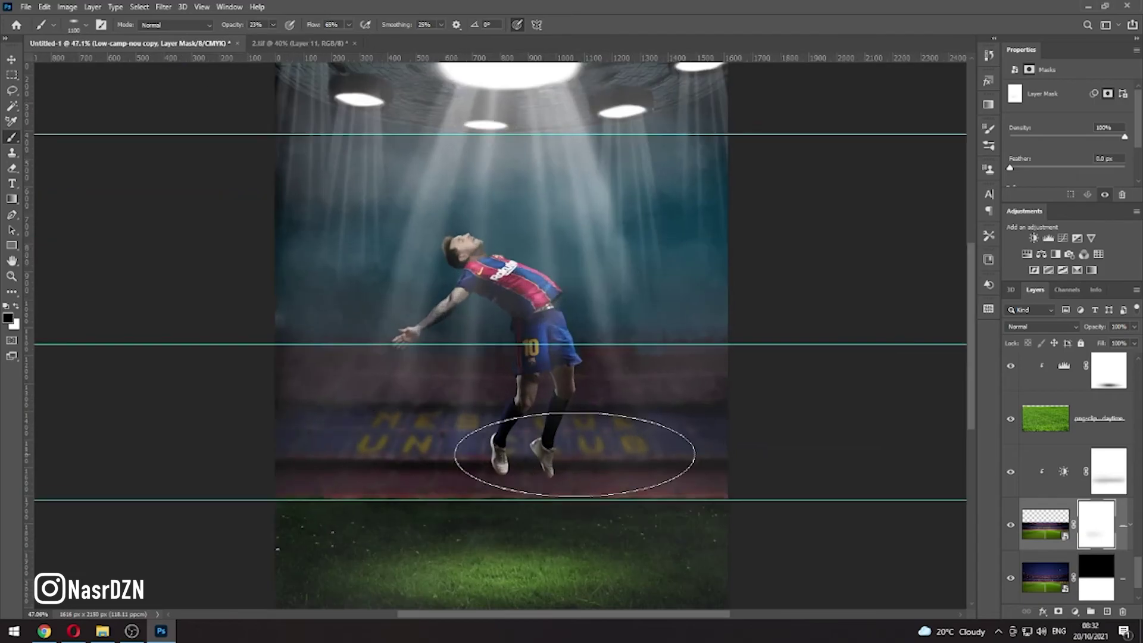
pyautogui.scroll(-3, 595, 507)
pyautogui.scroll(-1, 618, 474)
pyautogui.scroll(5, 1012, 435)
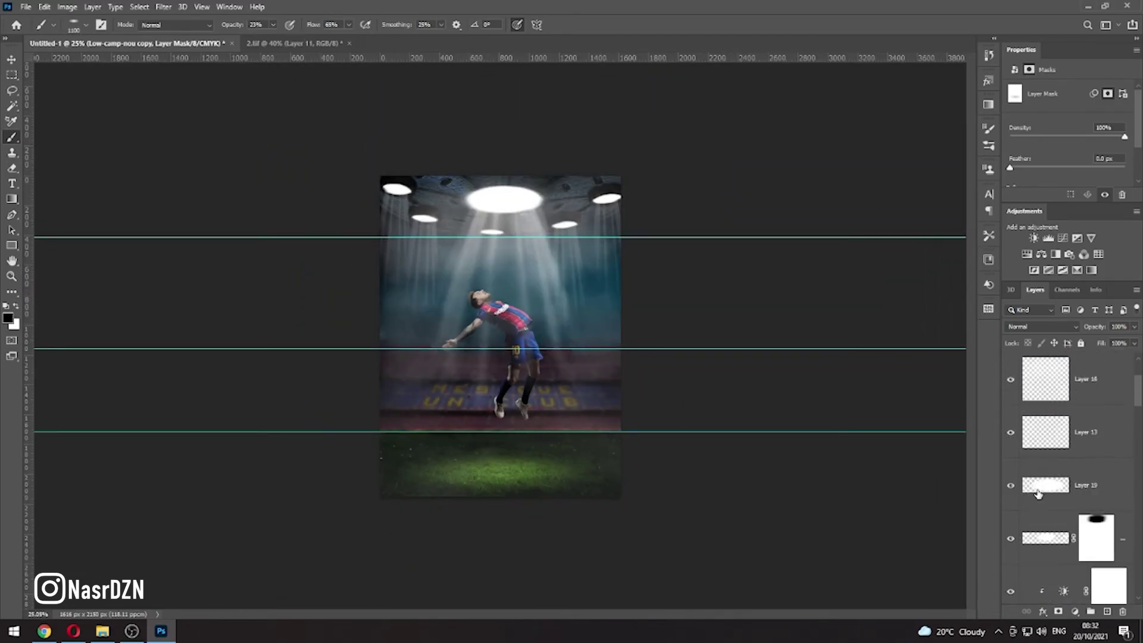
pyautogui.click(1045, 432)
pyautogui.click(1057, 612)
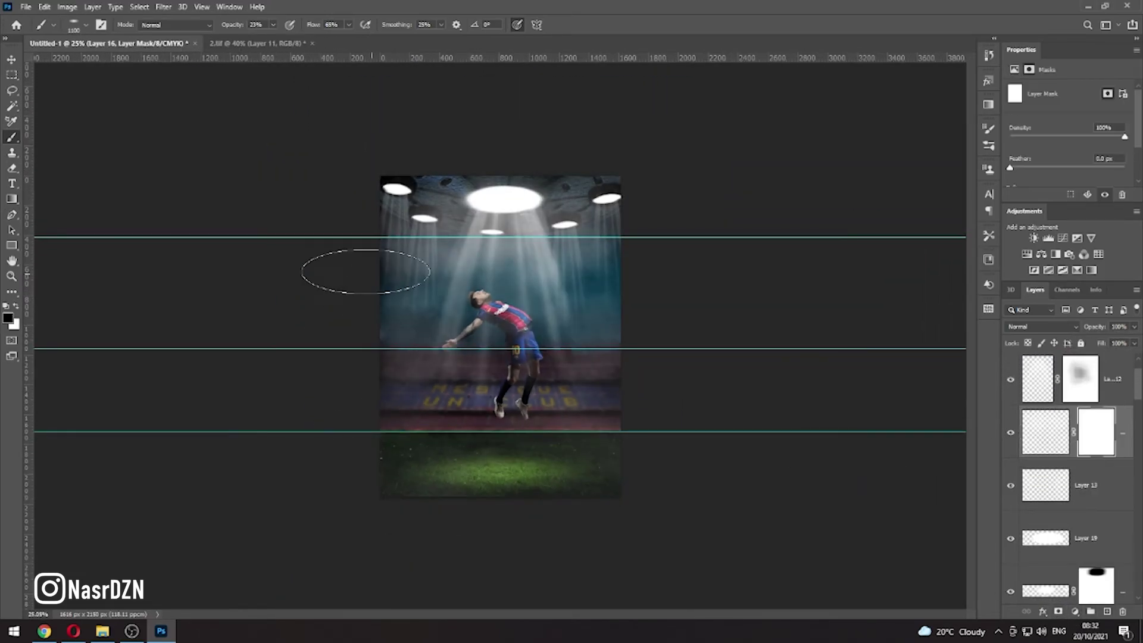
pyautogui.click(1045, 495)
pyautogui.click(1134, 343)
pyautogui.click(1058, 611)
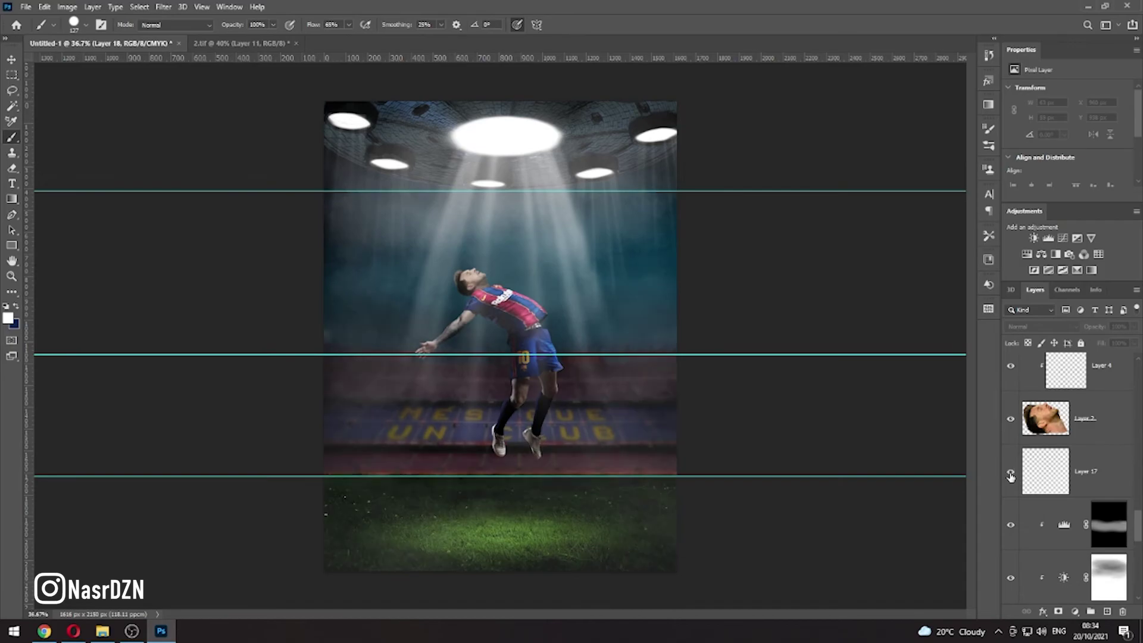
# Stamp visible layers (Ctrl+Alt+Shift+E), then Camera Raw: more contrast, deeper shadows, brighter whites
pyautogui.hotkey('ctrl', 'shift', 'alt', 'e')
pyautogui.click(163, 6)
pyautogui.click(184, 105)
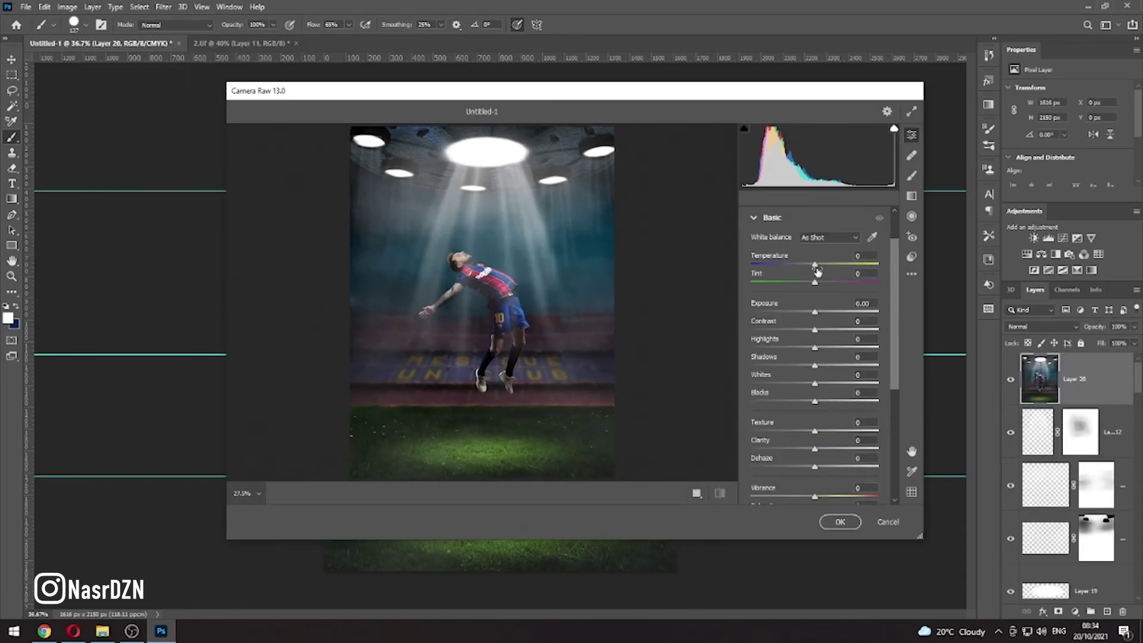
pyautogui.moveTo(814, 329)
pyautogui.mouseDown()
pyautogui.moveTo(870, 331)
pyautogui.moveTo(838, 329)
pyautogui.moveTo(813, 366)
pyautogui.mouseUp()
pyautogui.moveTo(815, 383); pyautogui.dragTo(844, 380)
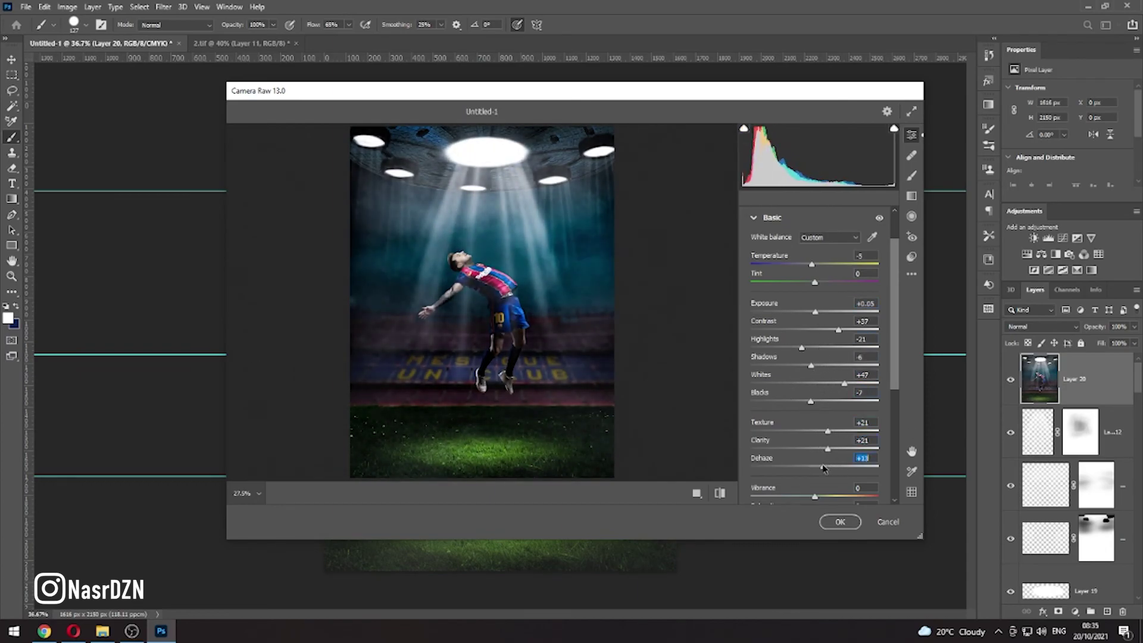
pyautogui.moveTo(827, 448); pyautogui.dragTo(822, 449)
pyautogui.scroll(-2, 819, 404)
pyautogui.scroll(-5, 814, 345)
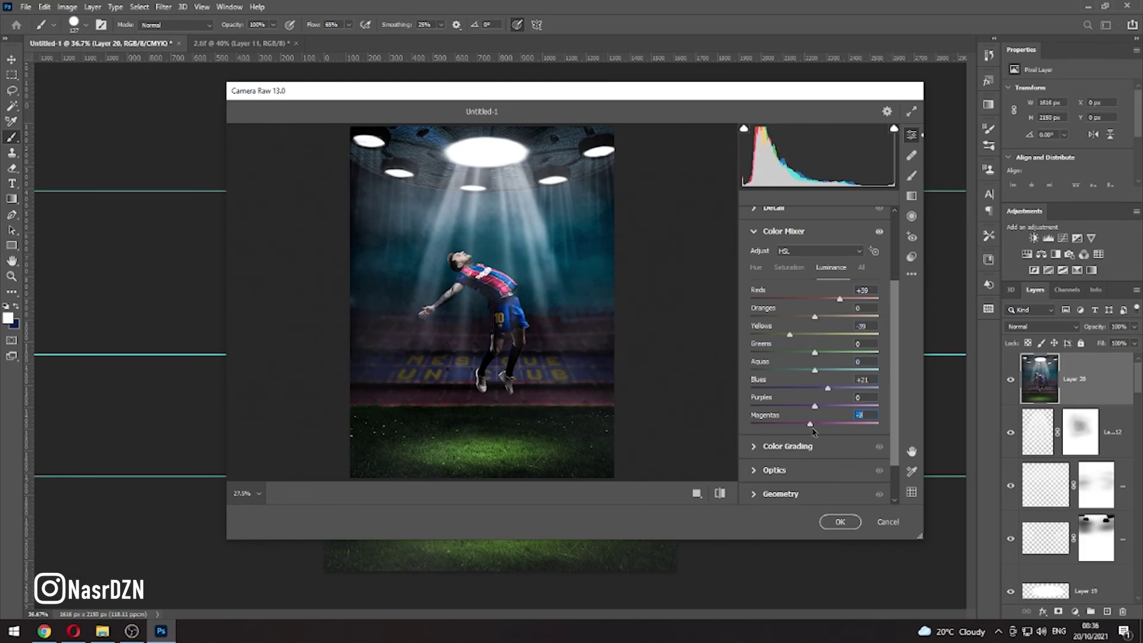
pyautogui.click(839, 522)
pyautogui.press('F5')
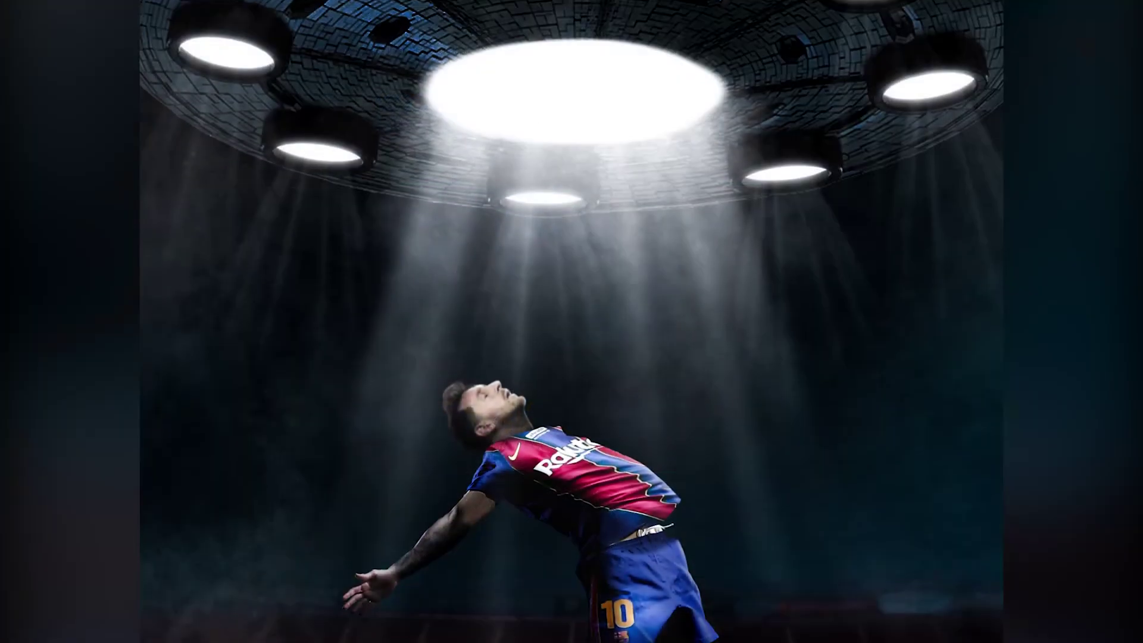